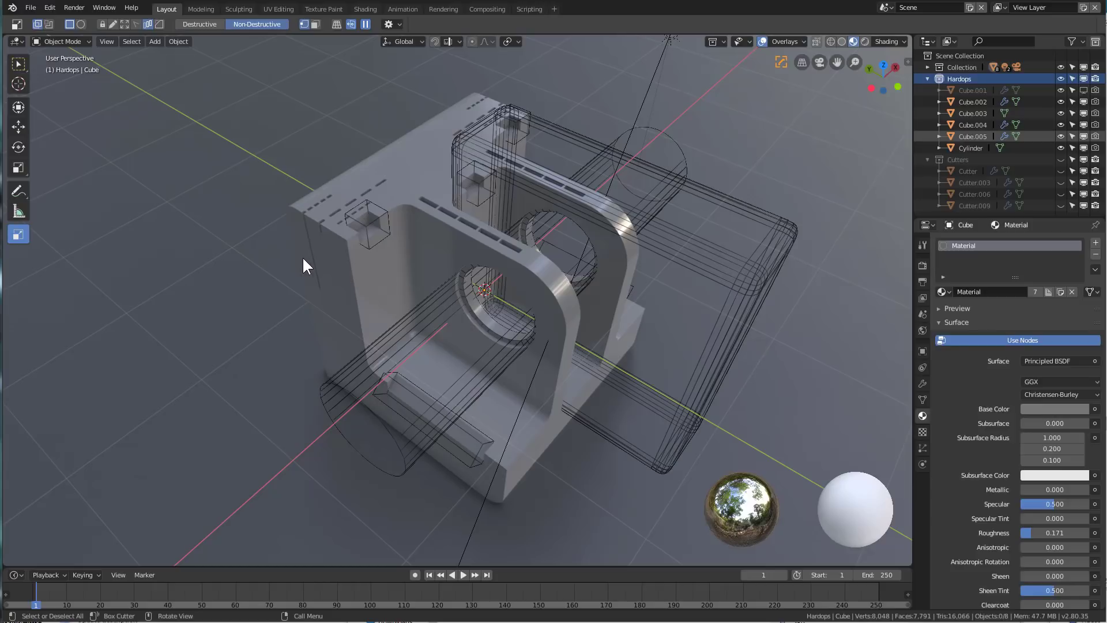
- Select the floor plane and show the Hard Ops Alt-V viewport menu's LookDev shading submenu
left_click(284, 257)
key("alt+v")
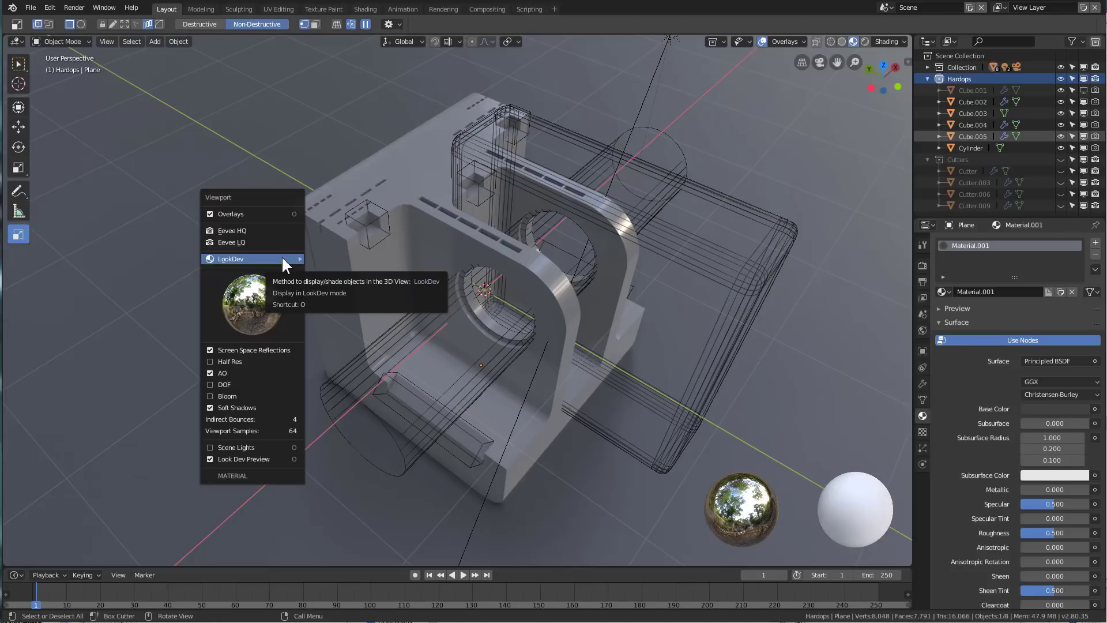
left_click_drag(262, 202, 284, 199)
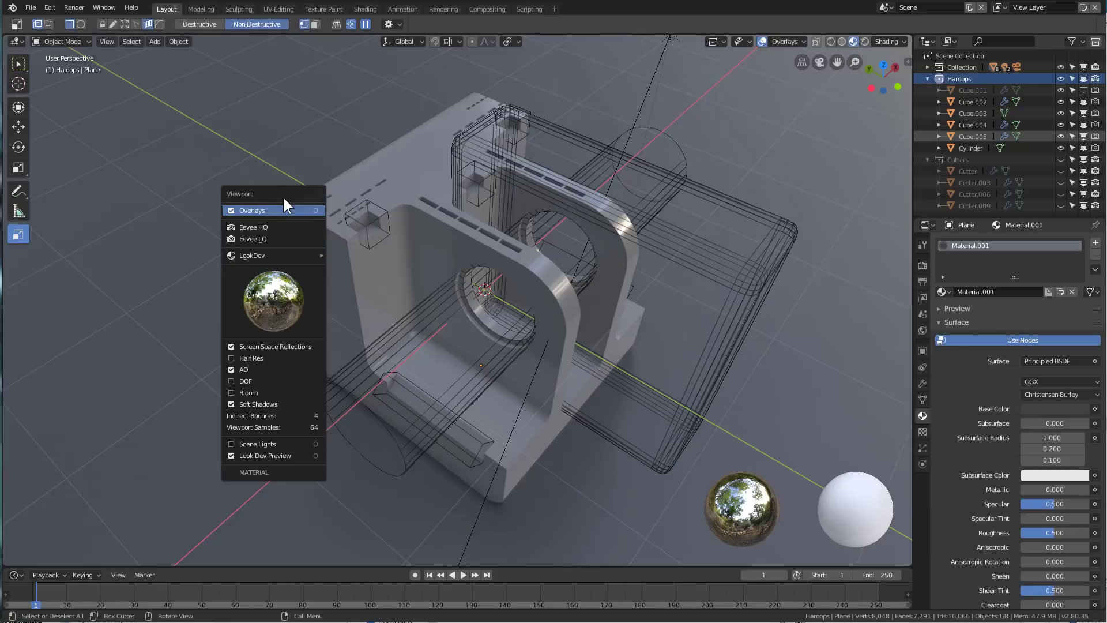
left_click_drag(283, 197, 283, 196)
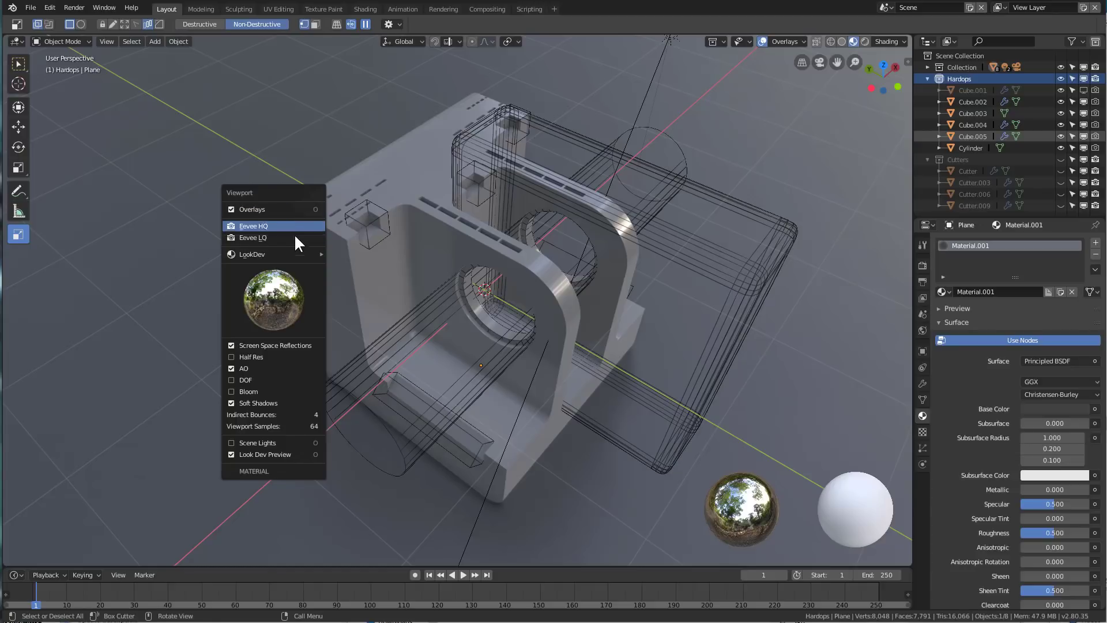
- Switch the viewport to Solid shading and orbit to inspect the part from several sides
mouse_move(300, 251)
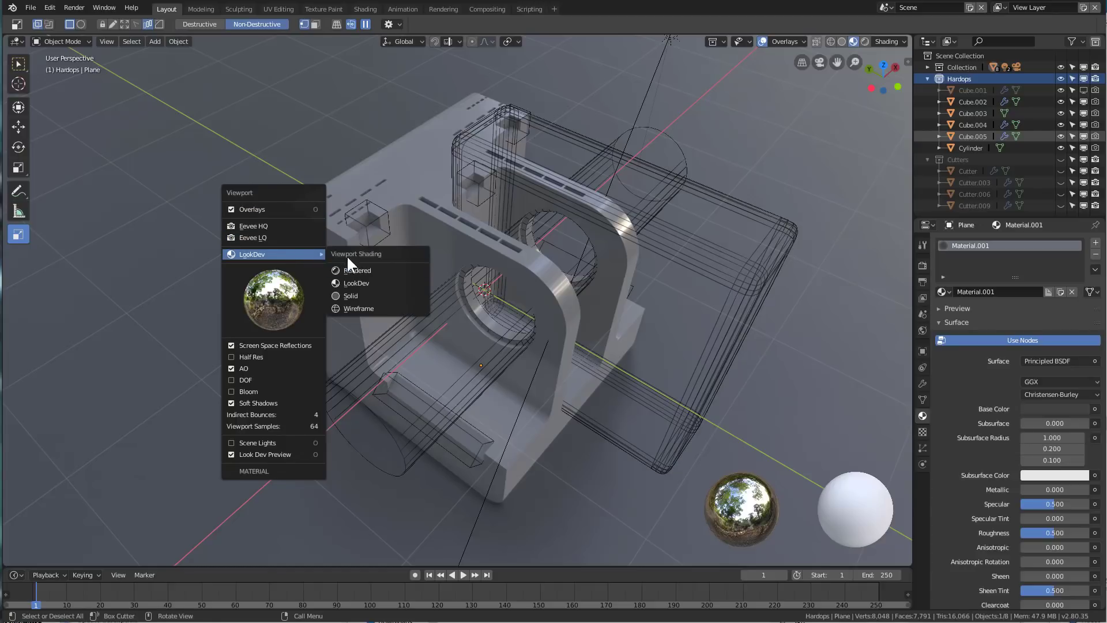
left_click(357, 296)
middle_click_drag(421, 351, 417, 346)
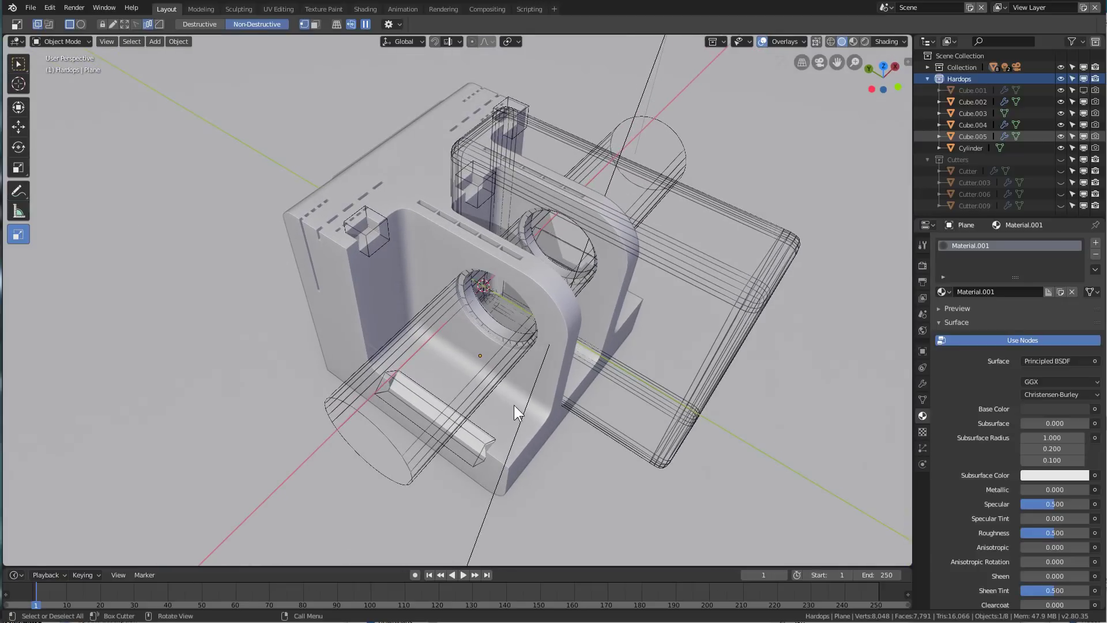
middle_click_drag(514, 405, 508, 406)
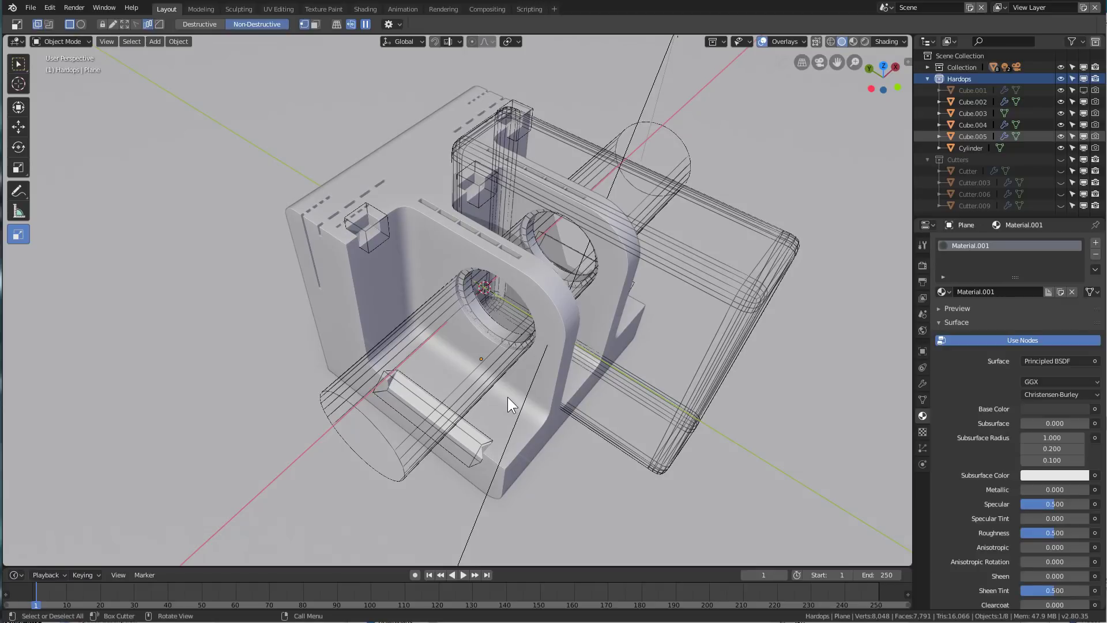
mouse_move(510, 397)
middle_mouse_down()
mouse_move(520, 409)
mouse_move(509, 408)
middle_mouse_up()
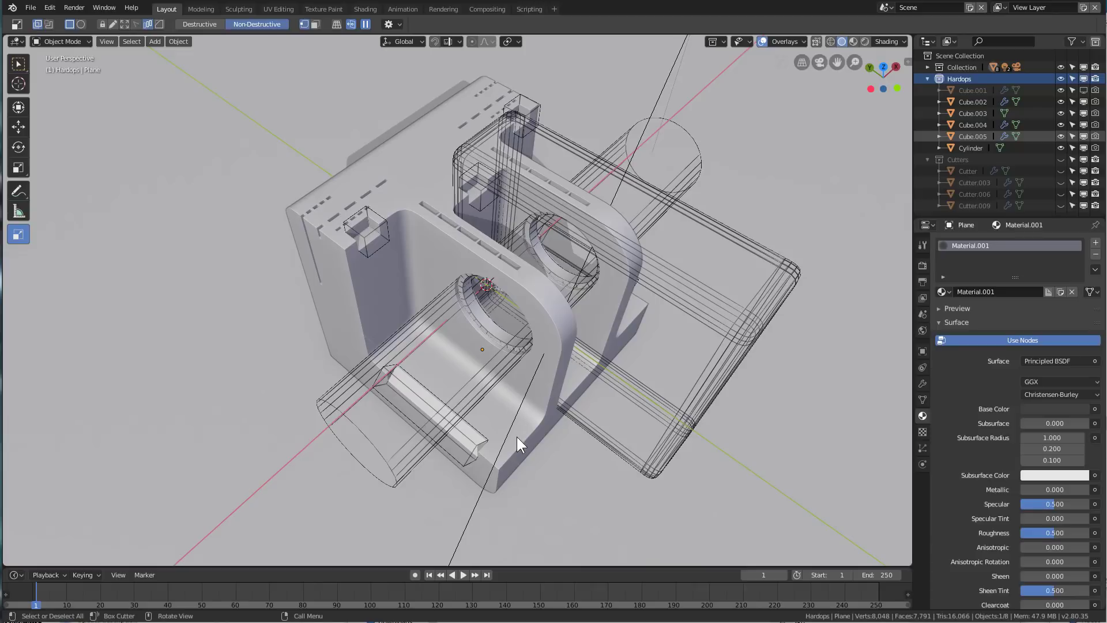
- Turn off viewport Shadow and Cavity, and set object Color to Random
left_click(876, 43)
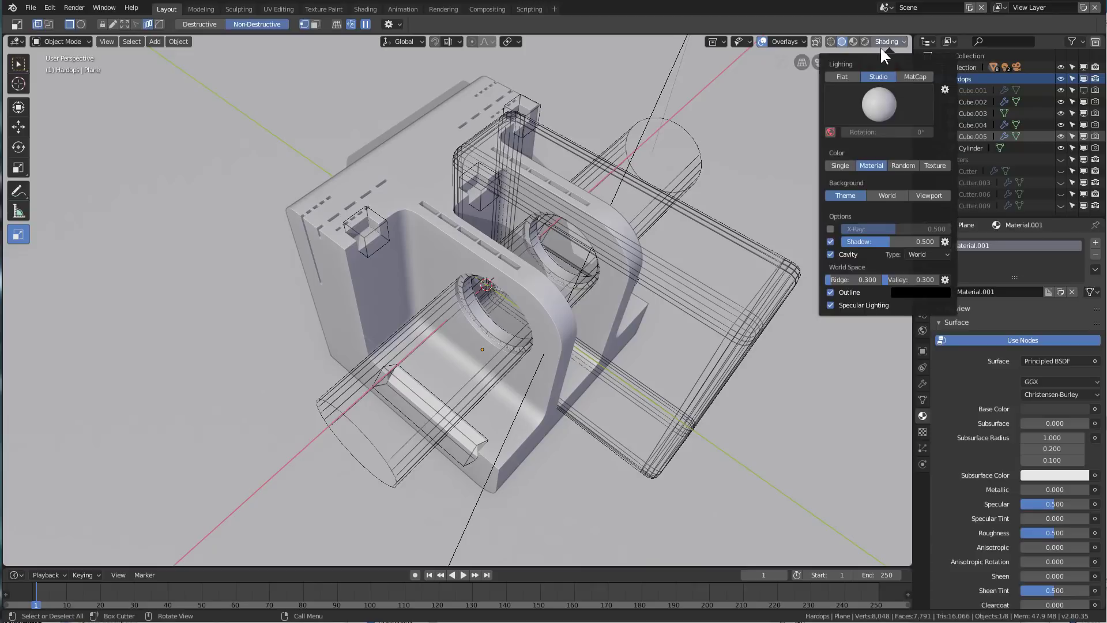
left_click(830, 241)
left_click(828, 255)
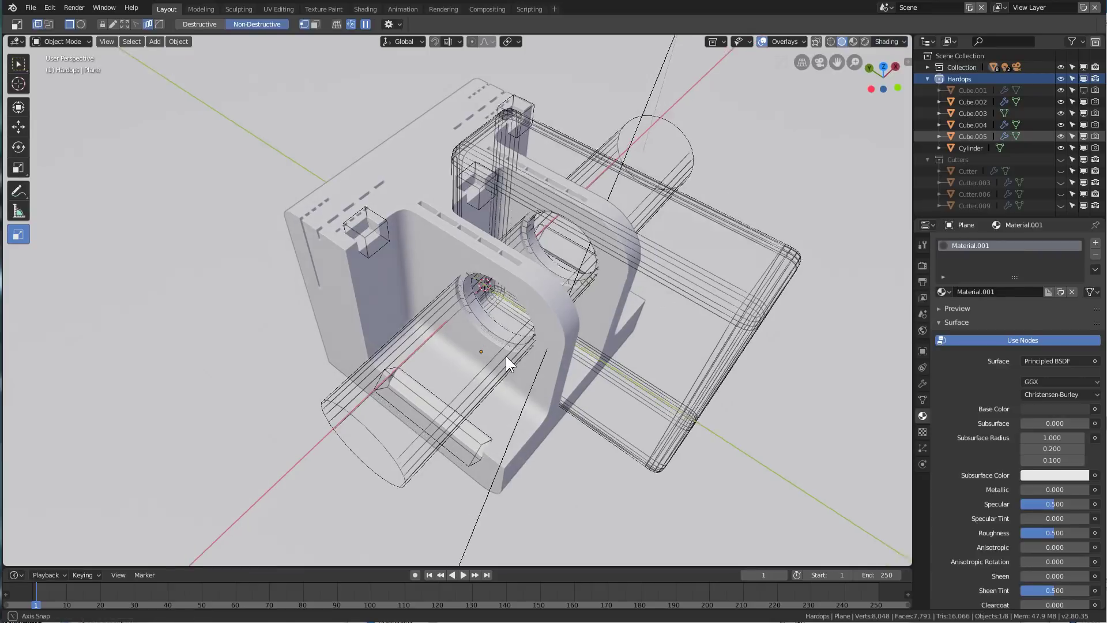
mouse_move(506, 355)
middle_mouse_down()
mouse_move(427, 327)
mouse_move(632, 342)
mouse_move(499, 346)
mouse_move(518, 349)
middle_mouse_up()
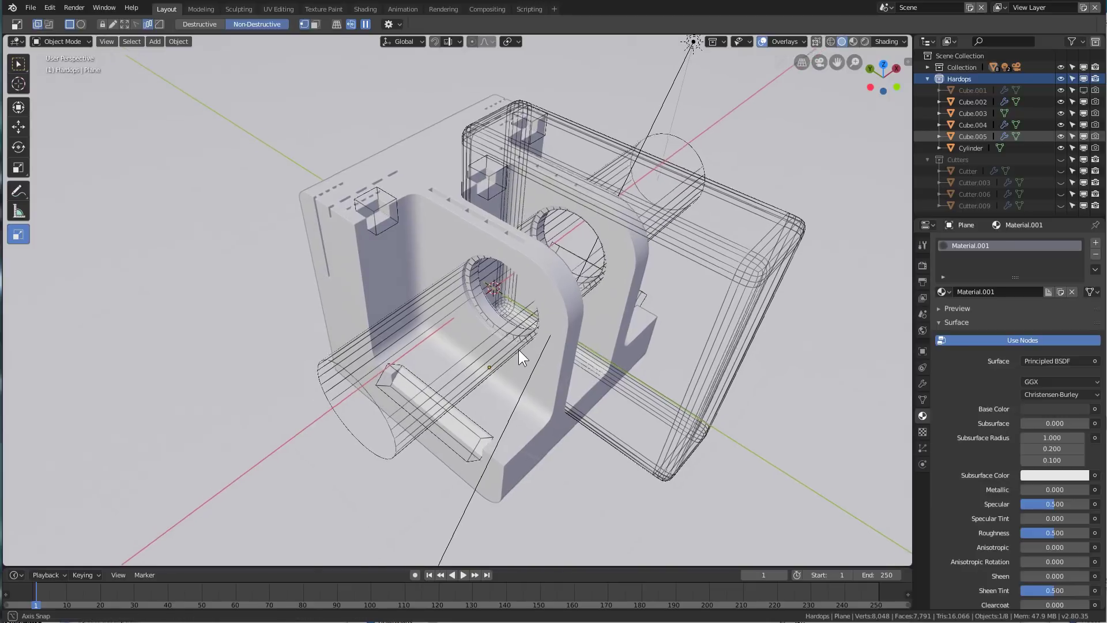
left_click(893, 38)
left_click(903, 160)
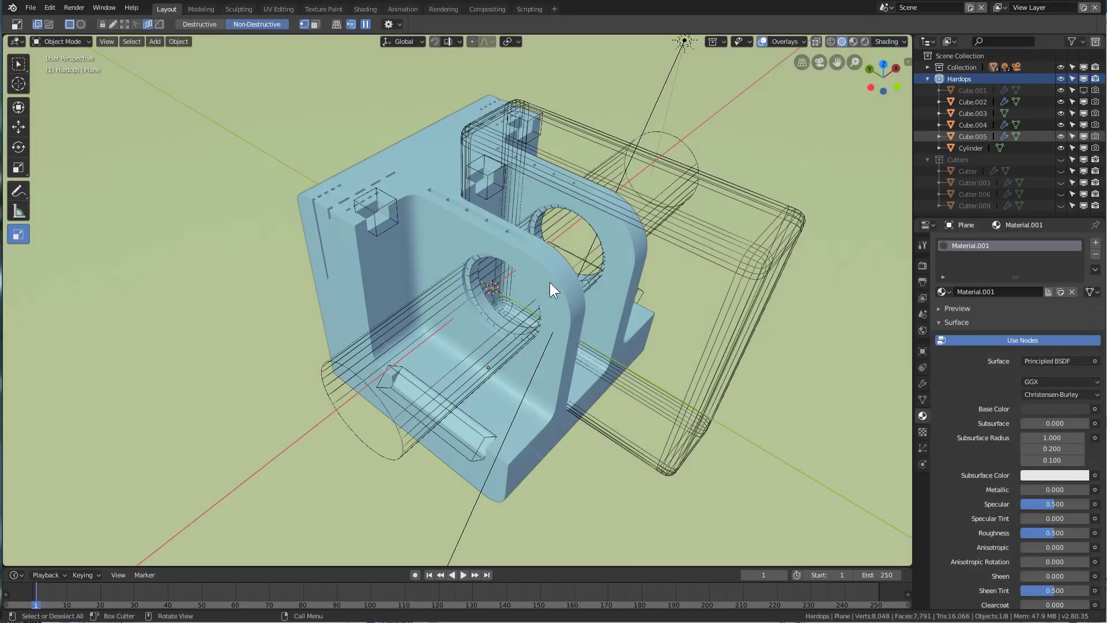
mouse_move(549, 282)
middle_mouse_down()
mouse_move(586, 283)
mouse_move(551, 285)
middle_mouse_up()
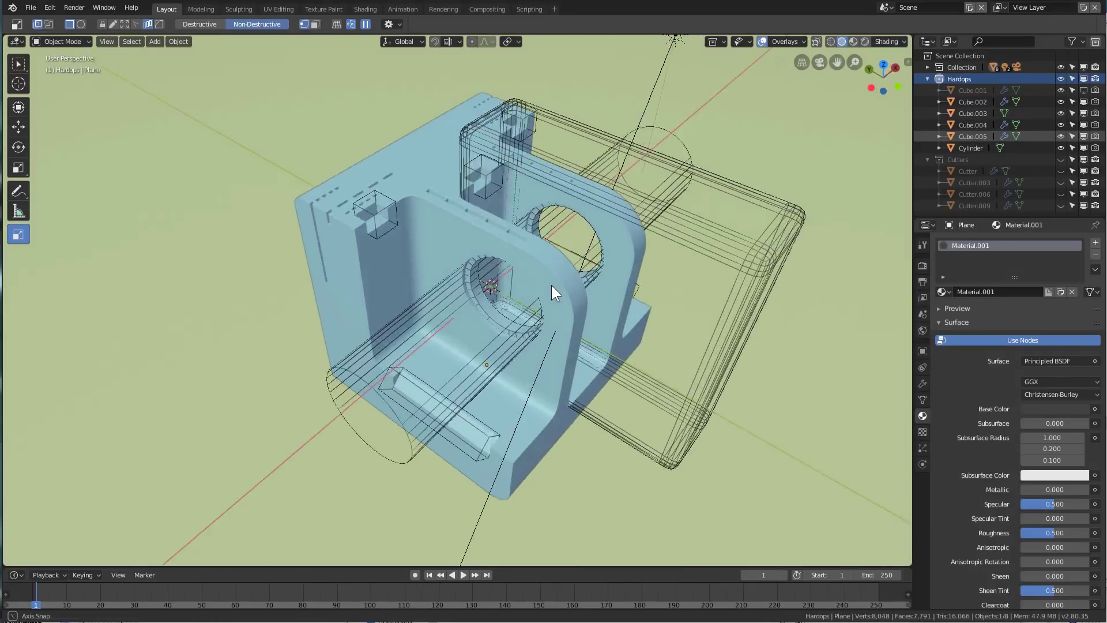
- Switch Lighting to MatCap, pick a different matcap and darken the view
left_click(893, 43)
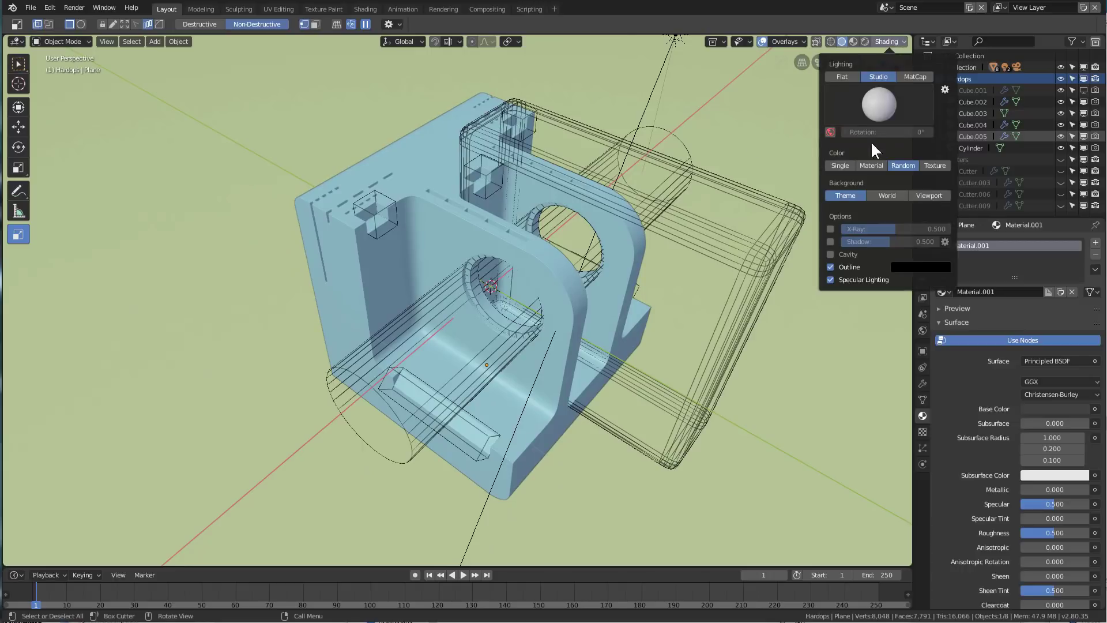
left_click(915, 77)
left_click(882, 101)
left_click(674, 149)
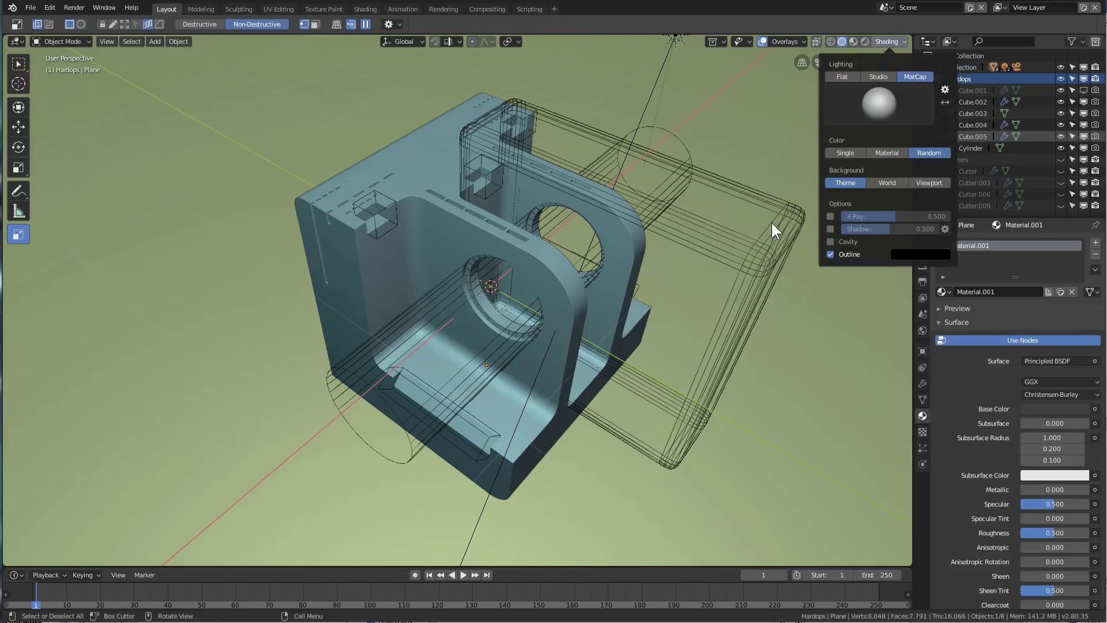
left_click(891, 38)
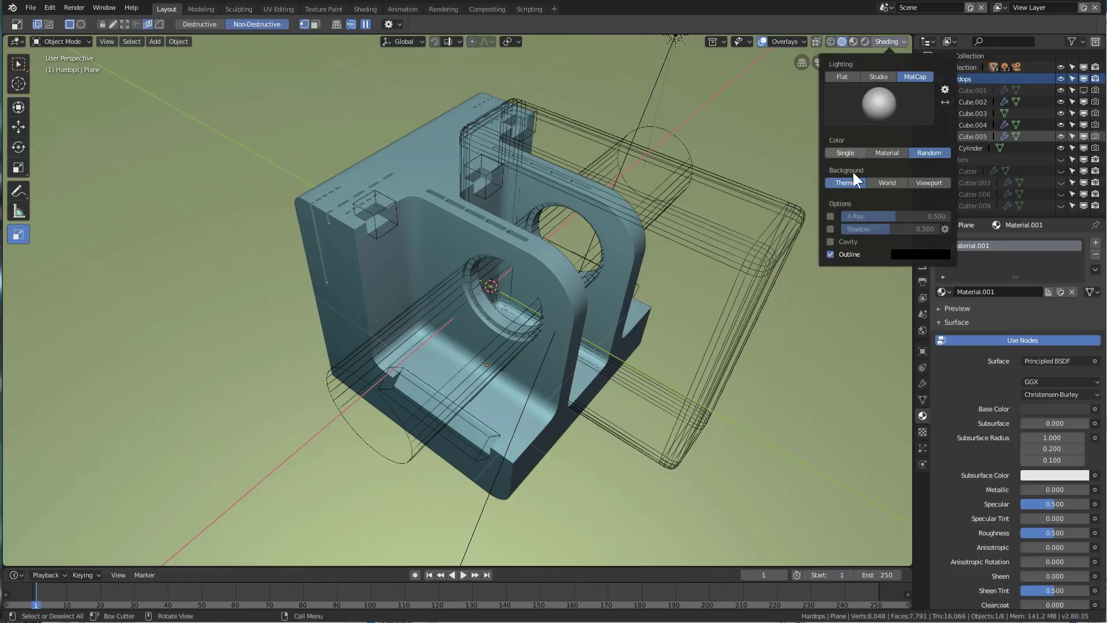
left_click(829, 224)
mouse_move(613, 230)
middle_mouse_down()
mouse_move(598, 202)
mouse_move(682, 215)
mouse_move(625, 227)
mouse_move(612, 242)
mouse_move(604, 223)
middle_mouse_up()
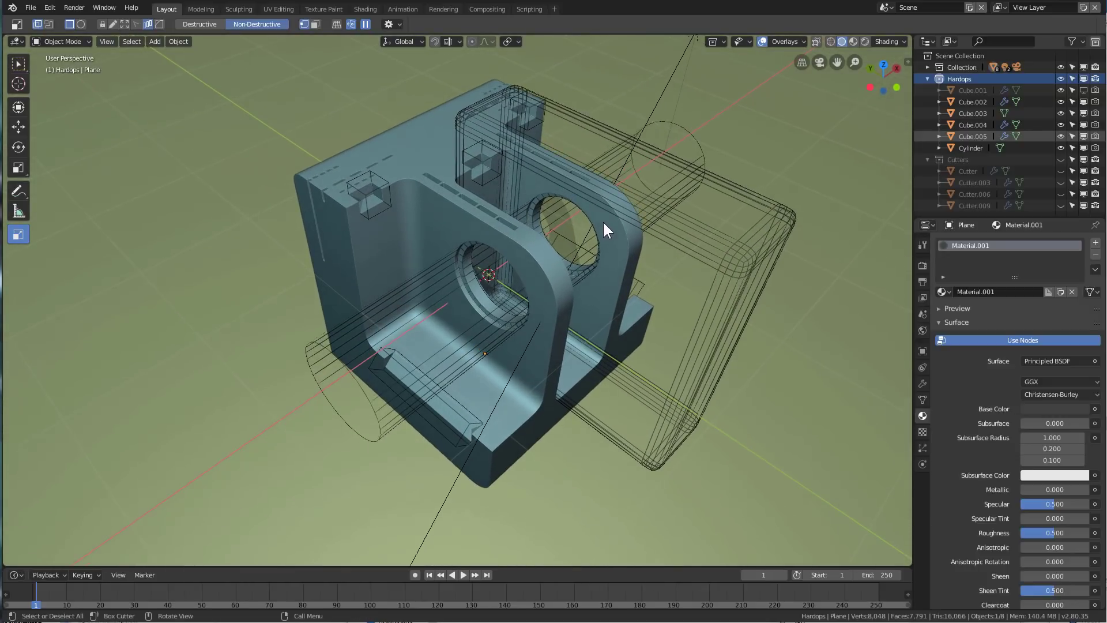
- Apply the Hard Ops Eevee HQ render setup from the Alt-V viewport menu
key("alt+v")
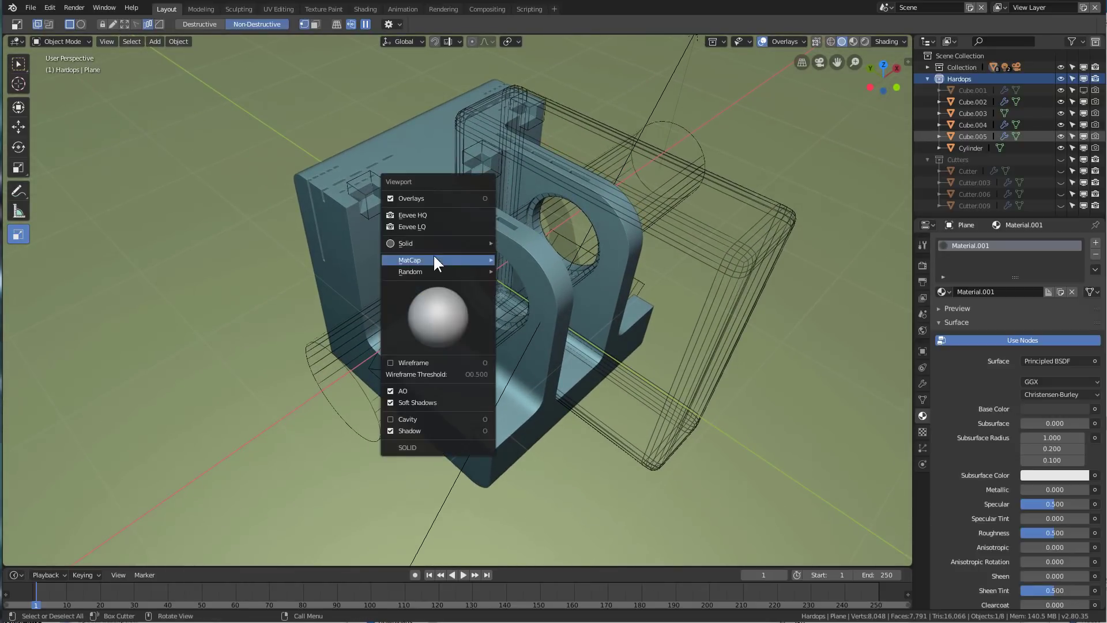
left_click(430, 216)
mouse_move(372, 258)
middle_mouse_down()
mouse_move(485, 253)
mouse_move(387, 255)
mouse_move(398, 251)
middle_mouse_up()
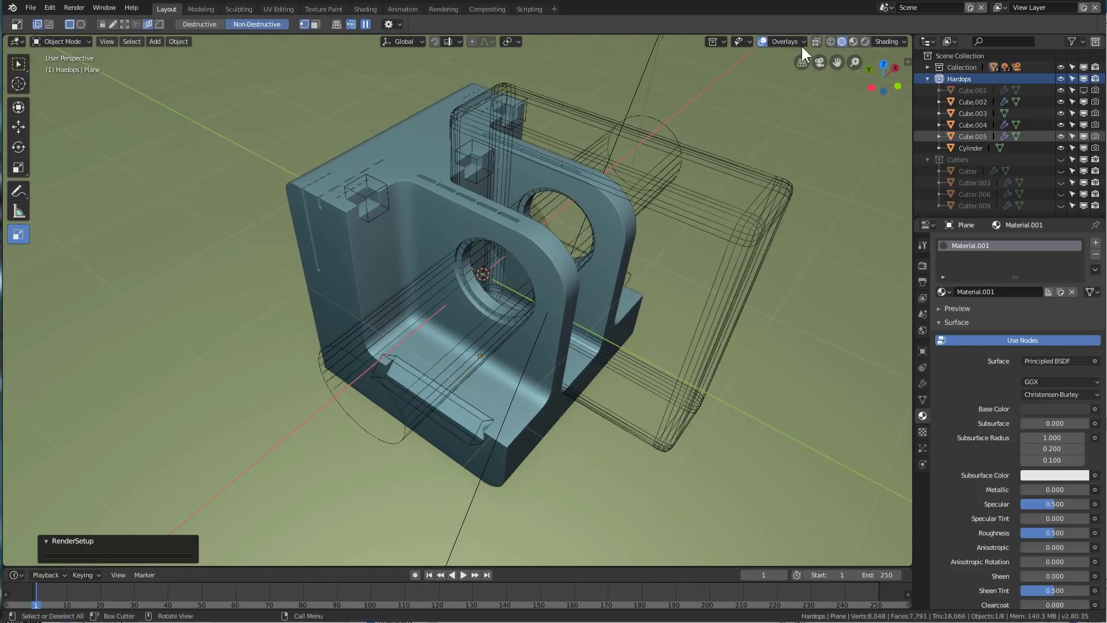
- Switch to Material Preview with Eevee LQ settings and box-cut a row of small slots into the back panel
left_click(852, 41)
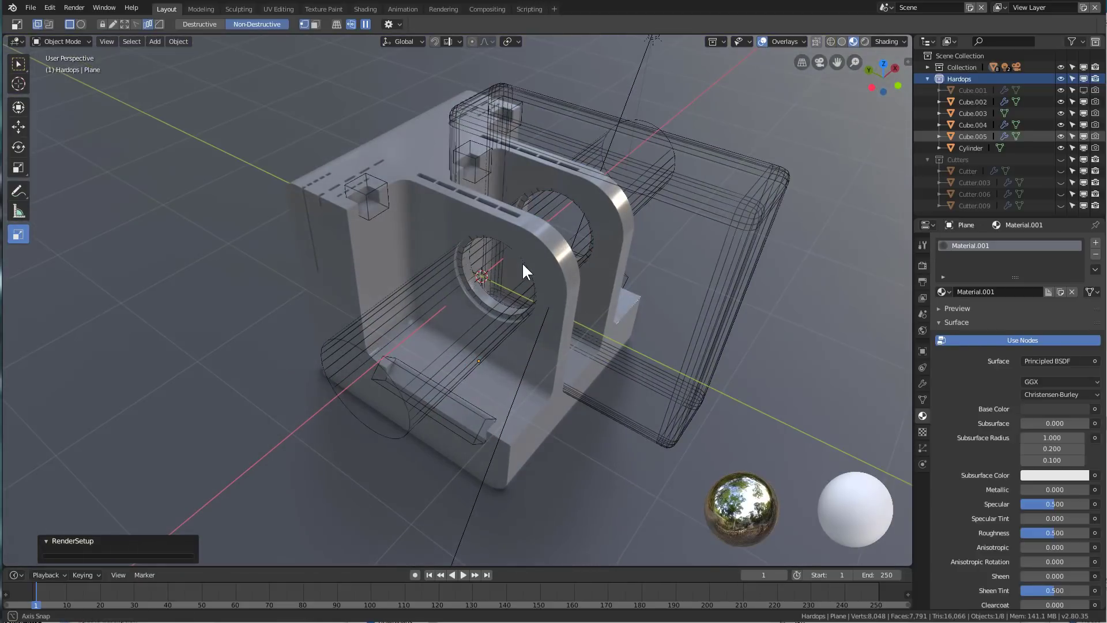
middle_click_drag(521, 262, 515, 263)
key("alt+v")
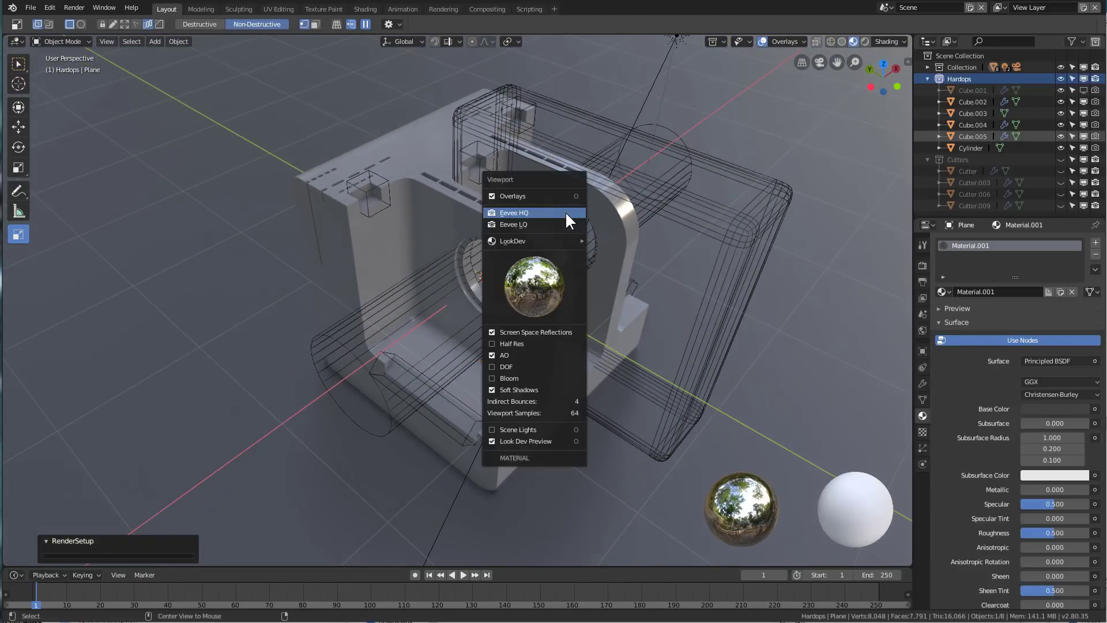
left_click(532, 223)
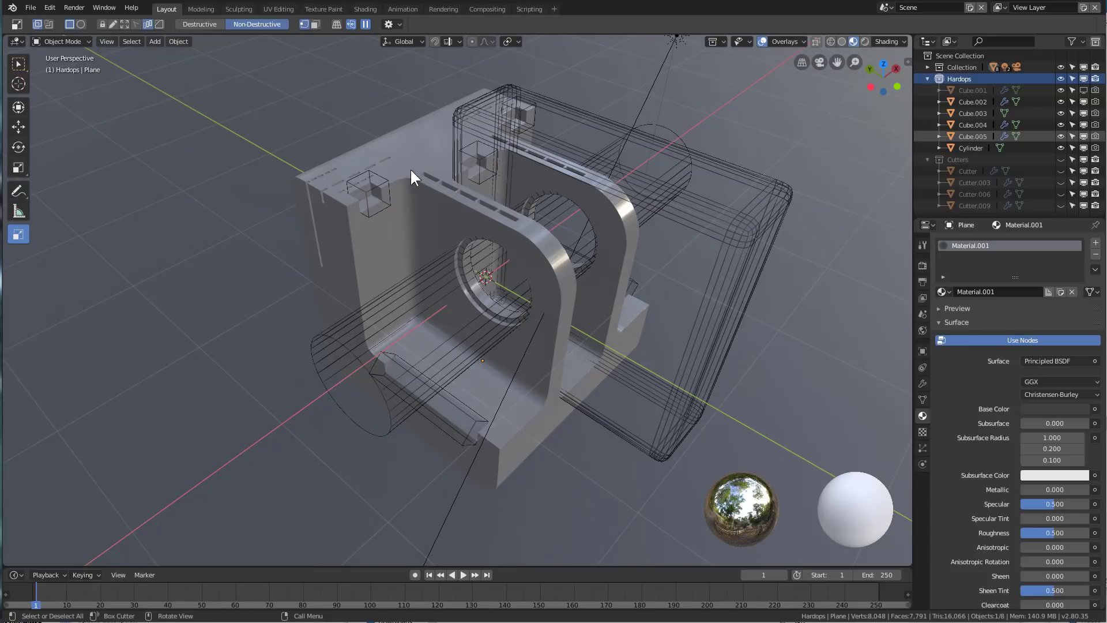
scroll(430, 205, "up", 4)
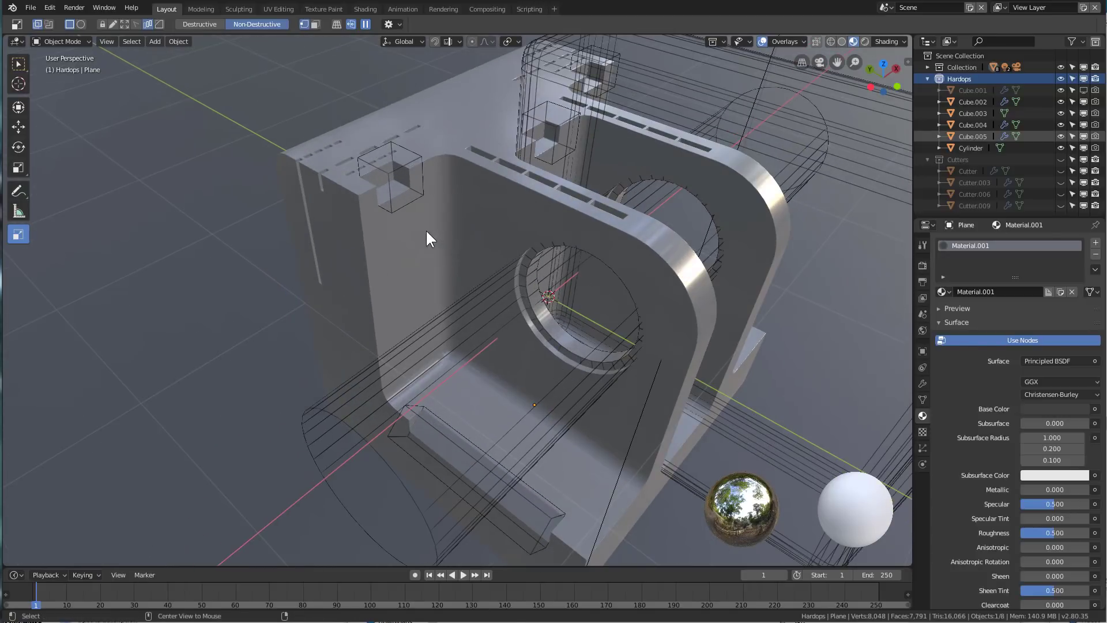
mouse_move(365, 219)
left_mouse_down()
mouse_move(366, 277)
mouse_move(334, 217)
mouse_move(347, 309)
mouse_move(336, 227)
left_mouse_up()
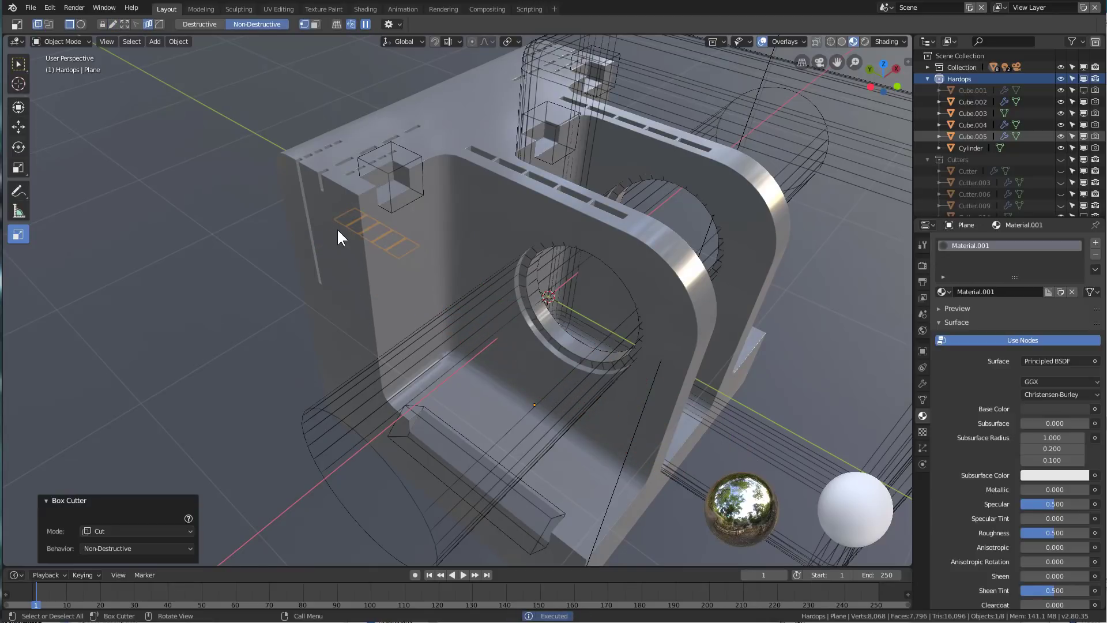
- Box-cut a vertical slot into the Cube's side and Csharpen it with 3-segment, 0.02 bevels
middle_click_drag(338, 231, 353, 240)
left_click(340, 223)
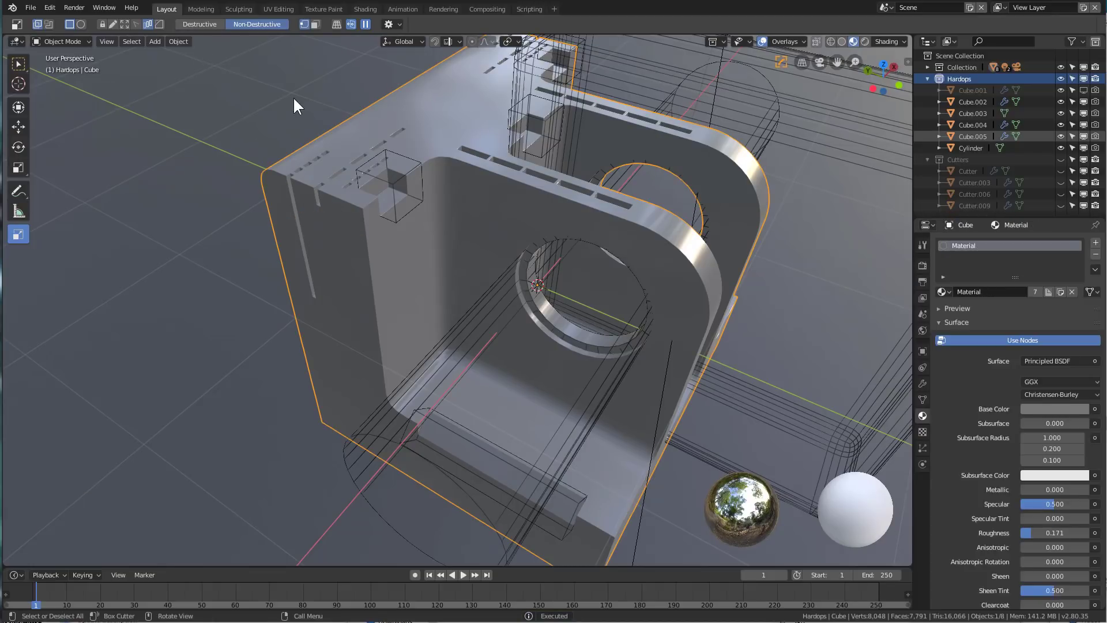
left_click(114, 24)
left_click_drag(351, 219, 407, 278)
middle_click_drag(394, 269, 476, 243)
key("q")
left_click(369, 246)
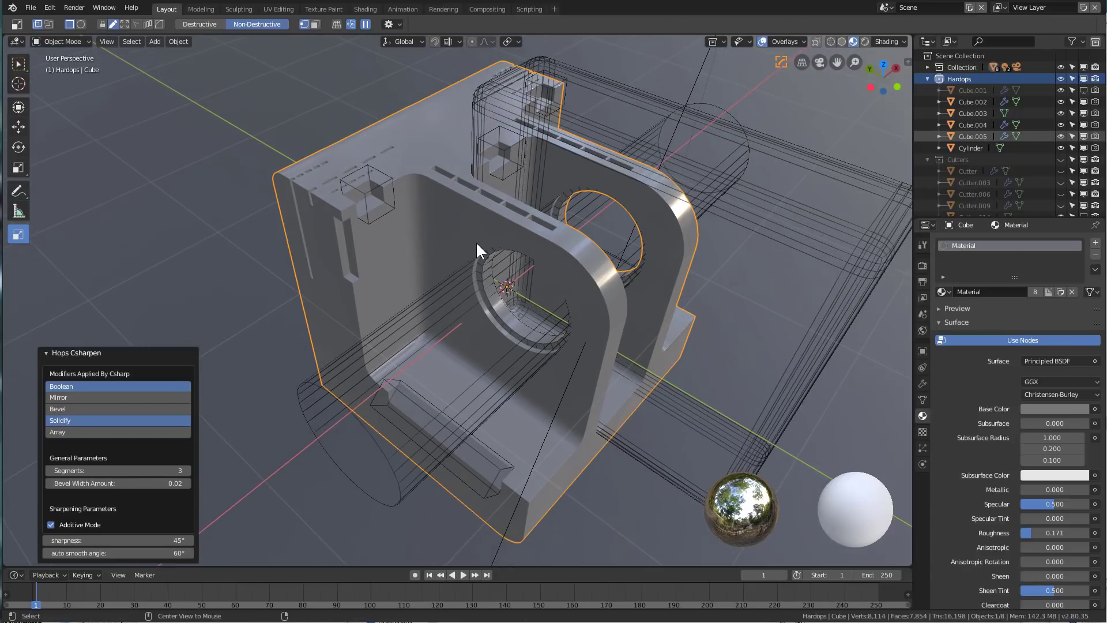
left_click(53, 351)
key("alt+v")
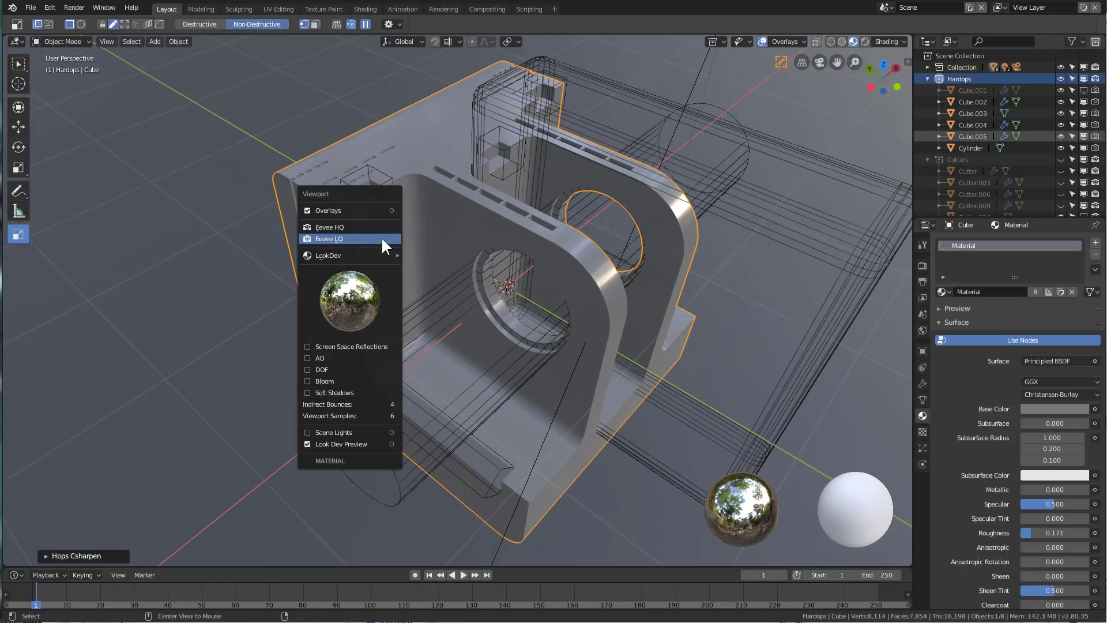
left_click(337, 228)
middle_click_drag(520, 237, 507, 222)
key("shift+v")
left_click(458, 207)
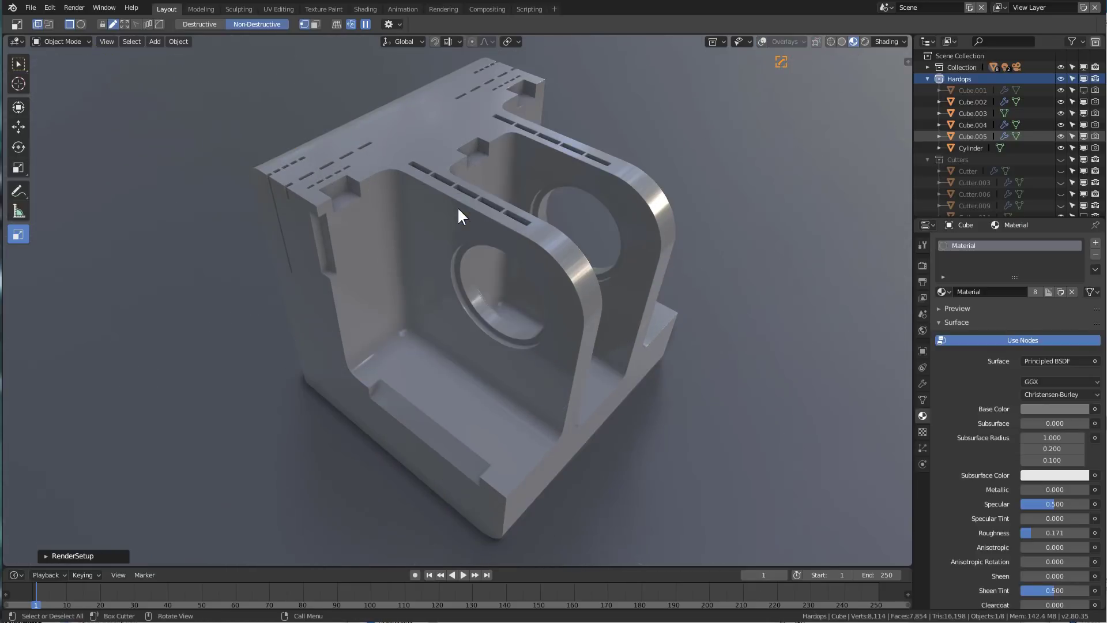
middle_click_drag(359, 254, 482, 248)
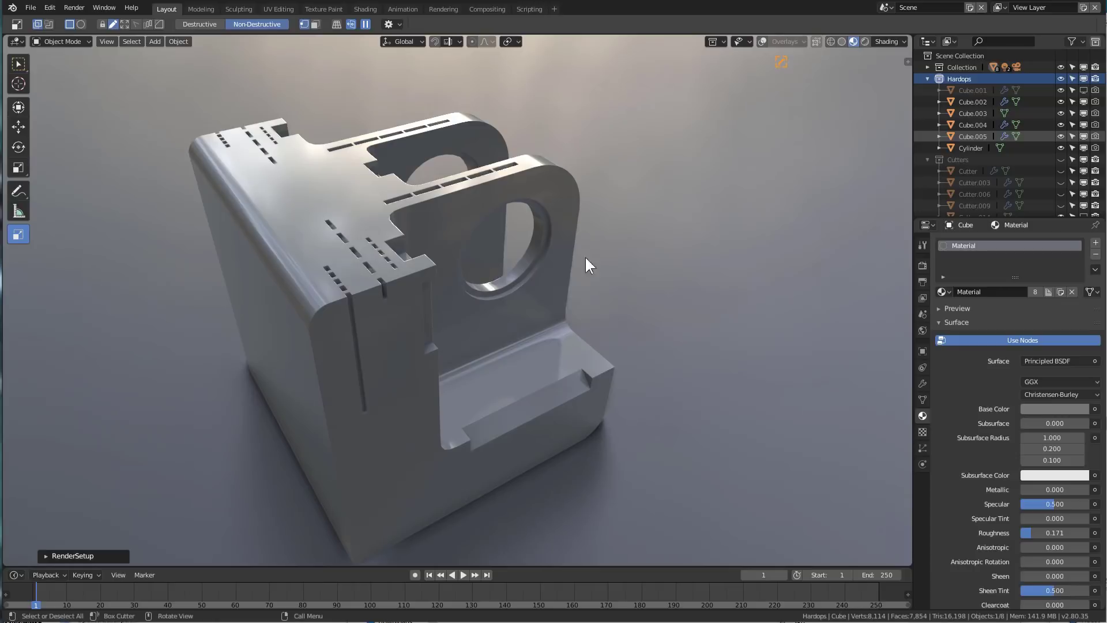
middle_click_drag(585, 258, 514, 256)
key("shift+v")
left_click(475, 251)
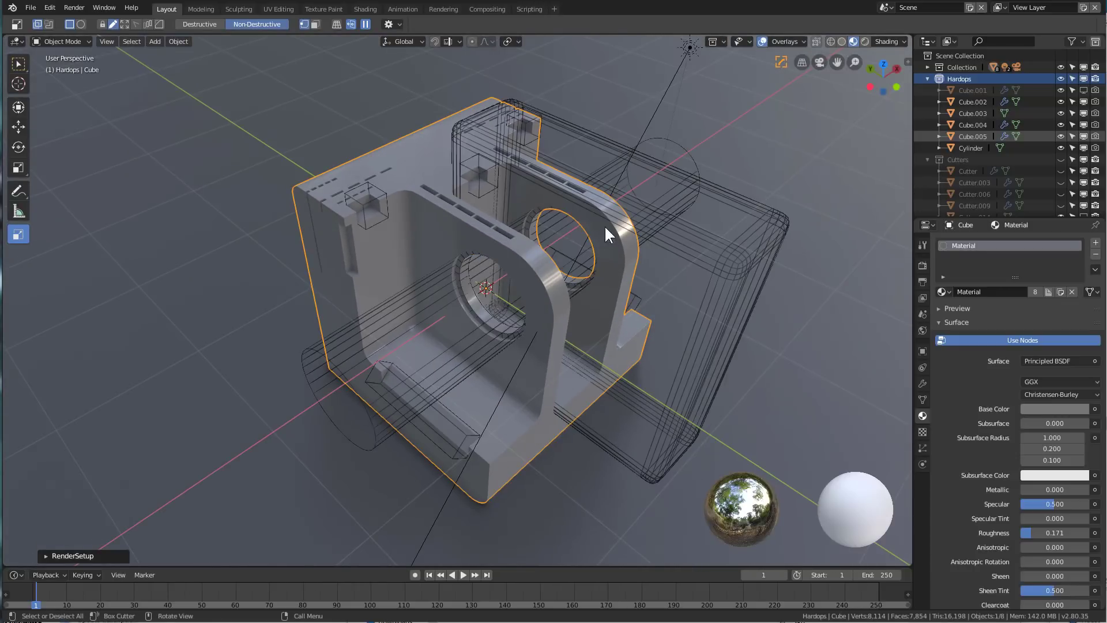
- Select the Sun lamp and check its Energy 10 and Contact Shadow in the Hard Ops lighting menu
left_click(645, 110)
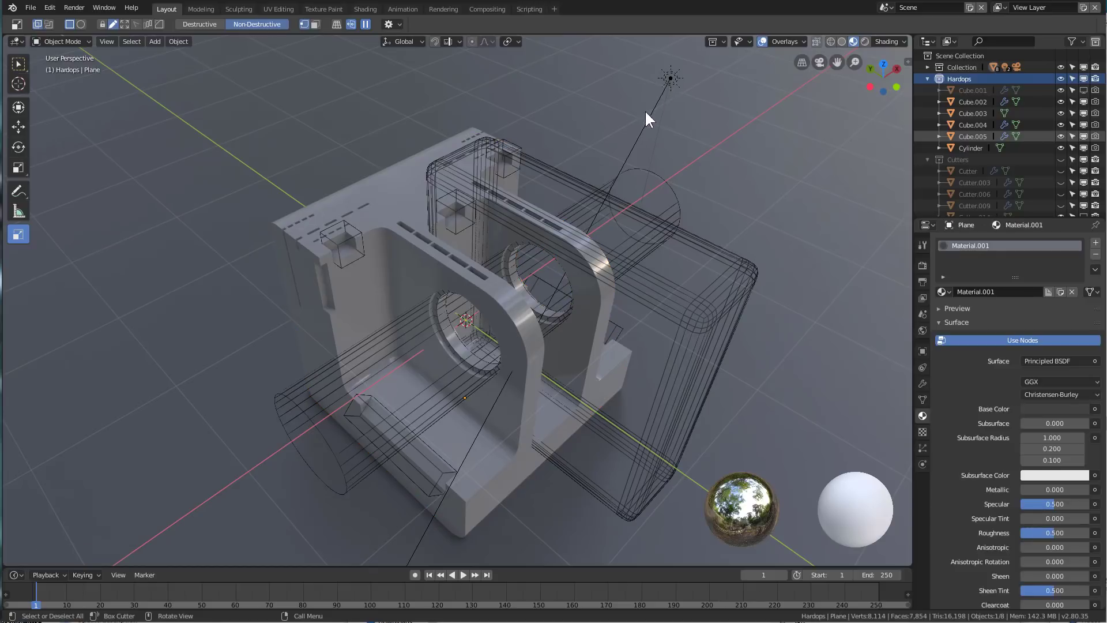
left_click(671, 78)
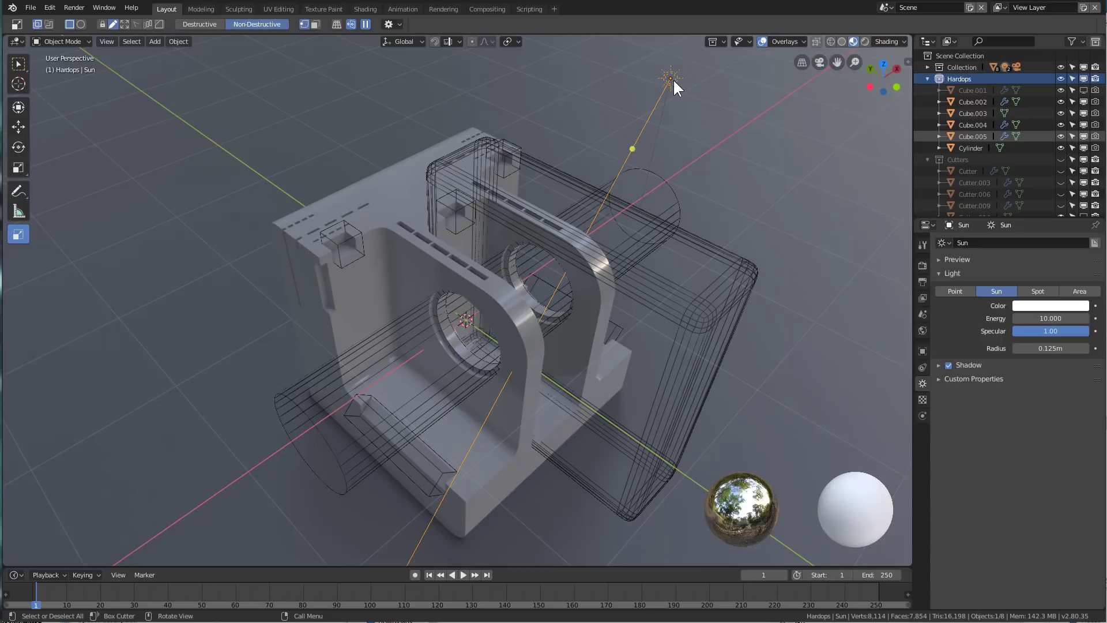
key("q")
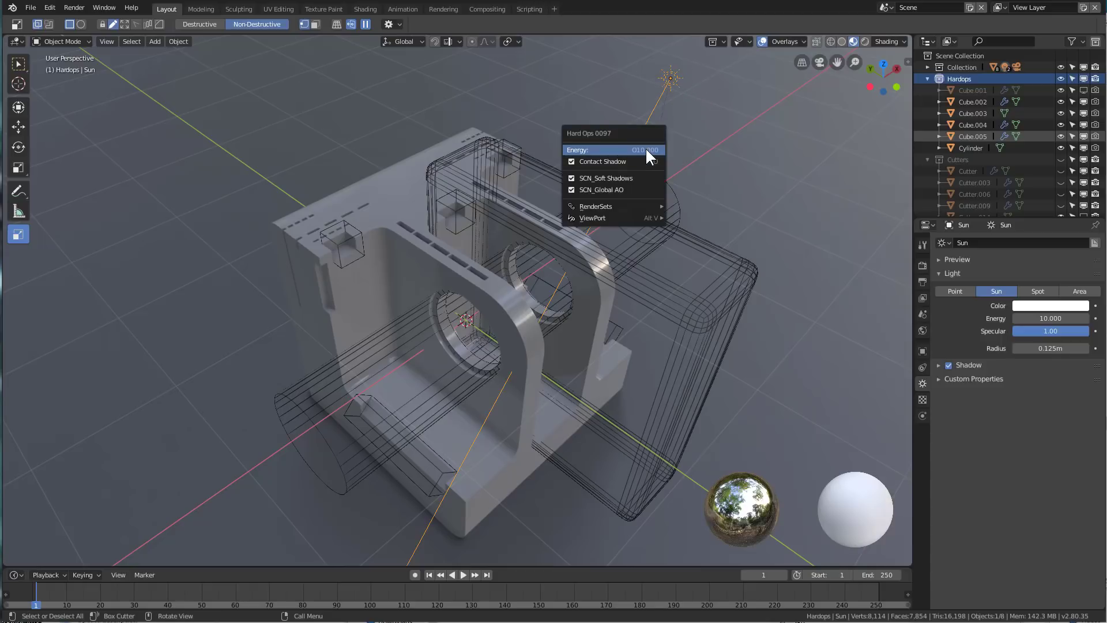
left_click(573, 160)
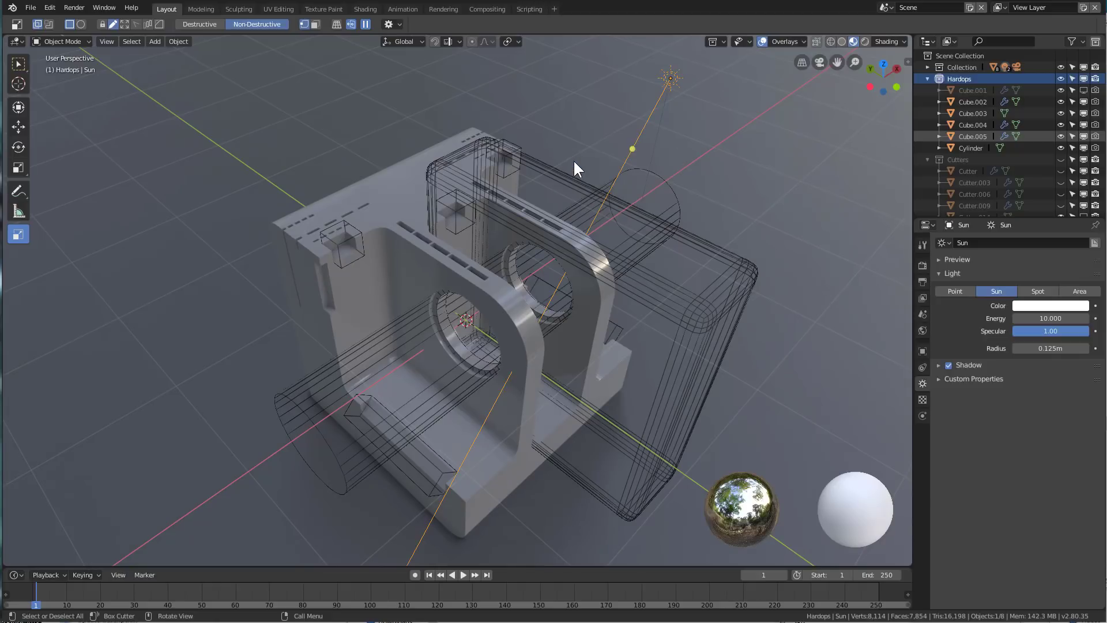
key("q")
left_click(511, 157)
key("q")
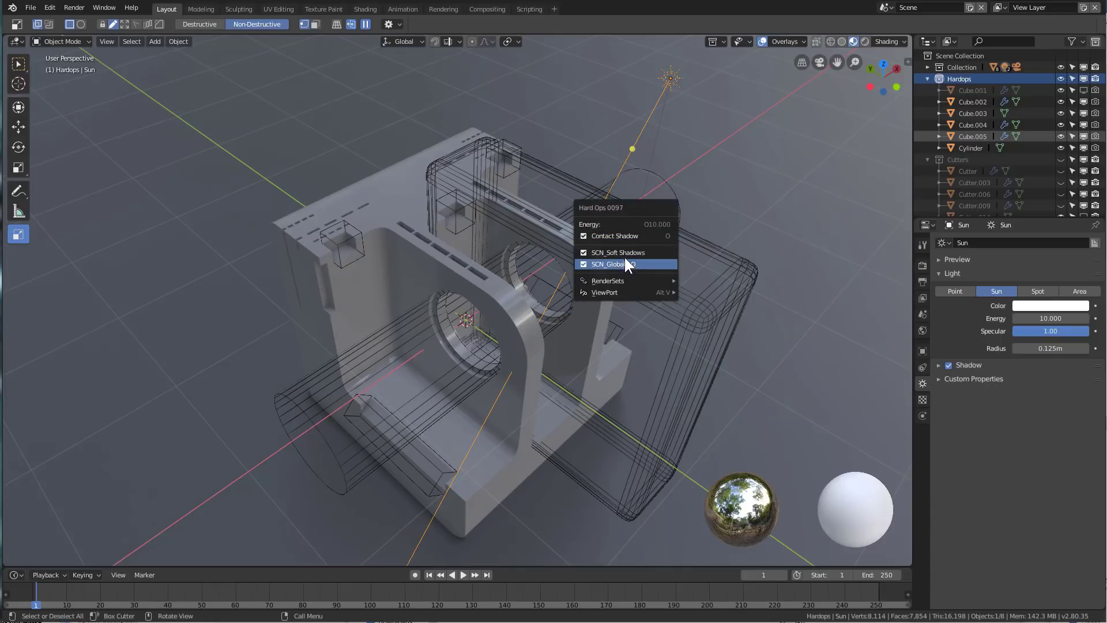
- Review the Eevee Screen Space Reflections and Ambient Occlusion settings in Render properties
left_click(922, 265)
left_click(977, 374)
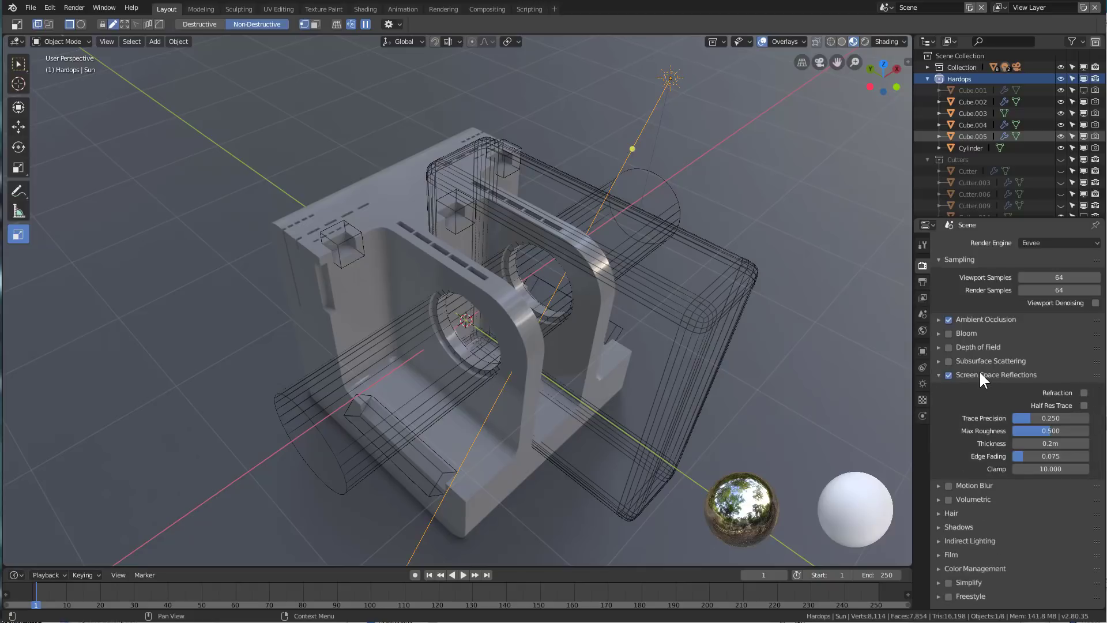
left_click(979, 372)
left_click(980, 319)
left_click(981, 319)
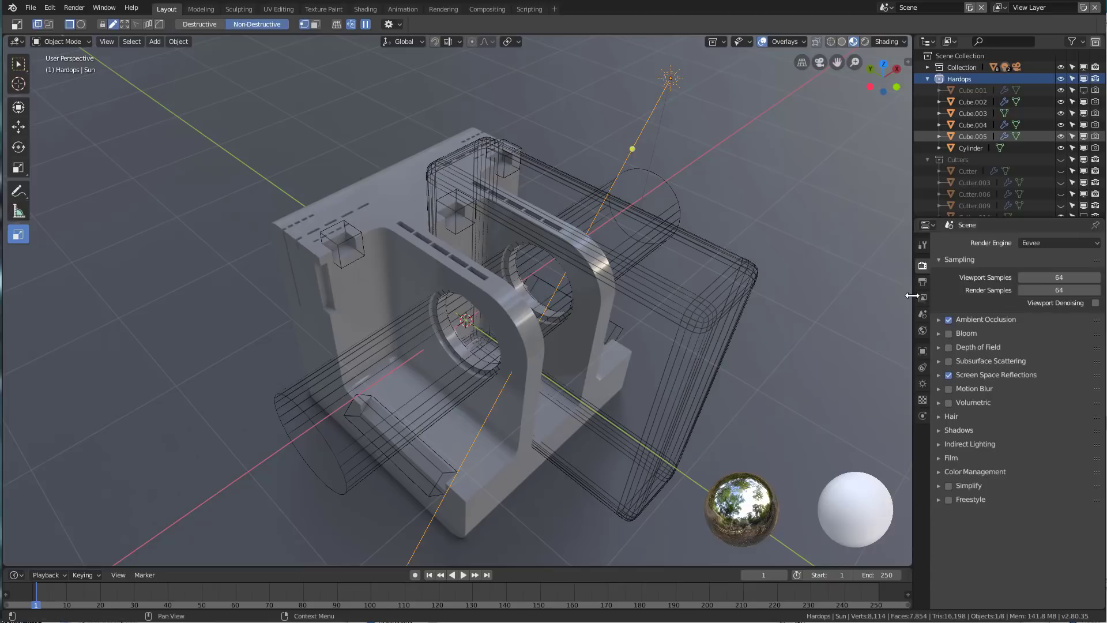
left_click_drag(913, 297, 1106, 306)
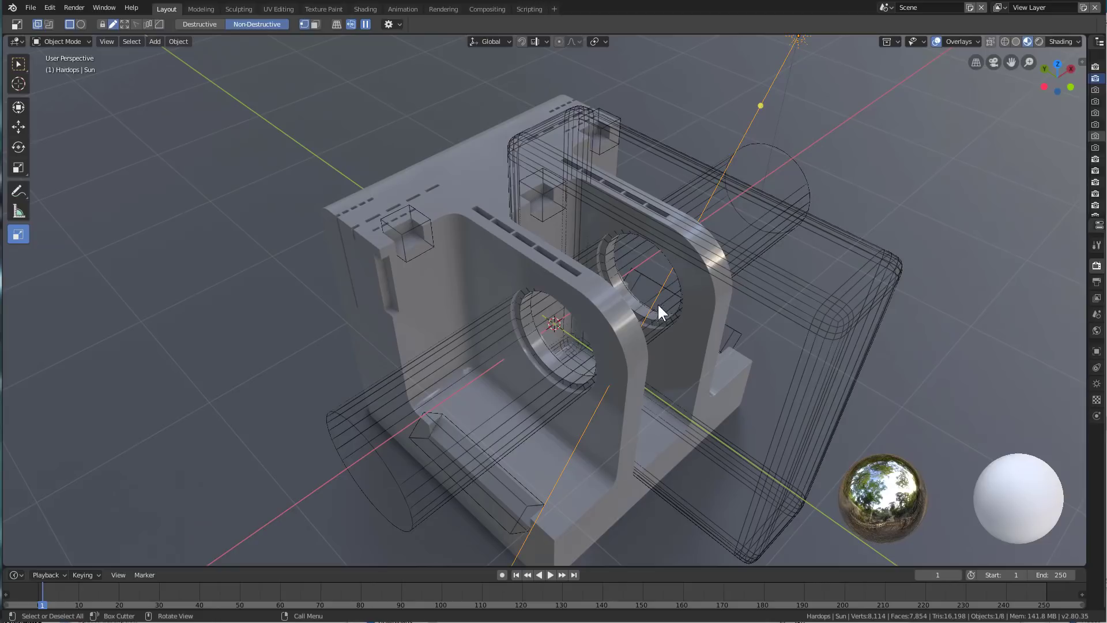
- Maximize the 3D view with Ctrl+Space, select the Cube and zoom in on it
middle_click_drag(567, 316, 577, 315)
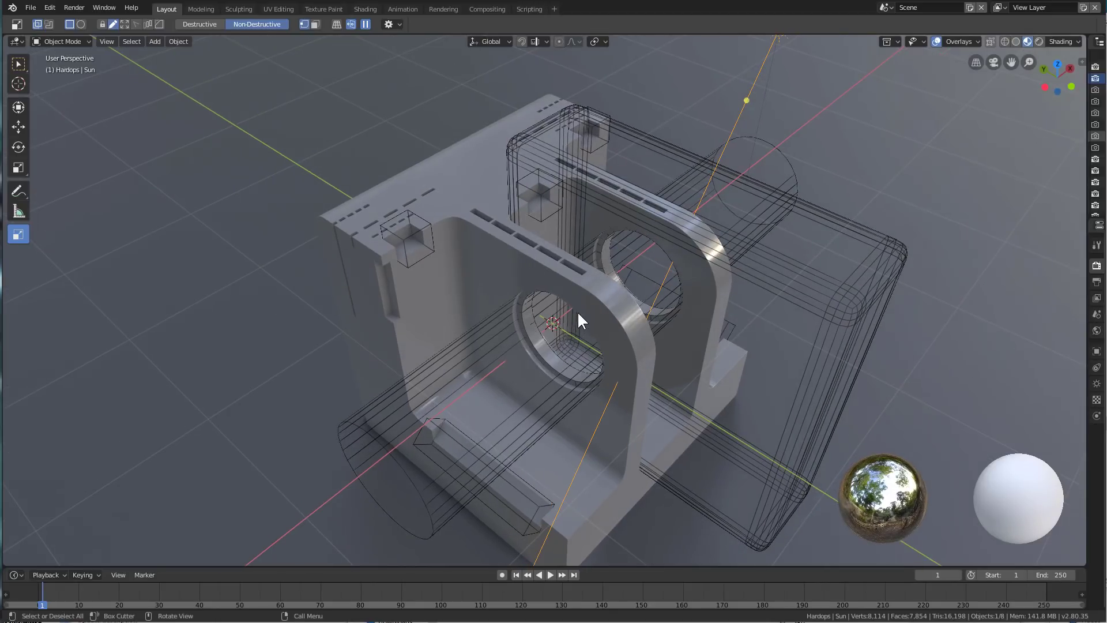
key("ctrl+space")
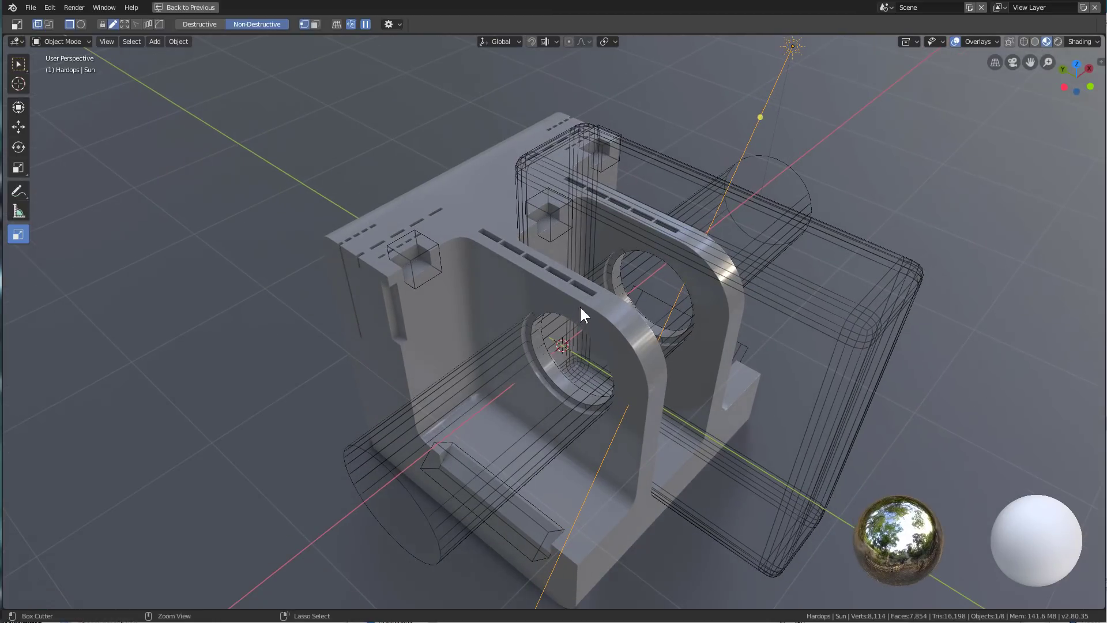
scroll(650, 349, "down", 2)
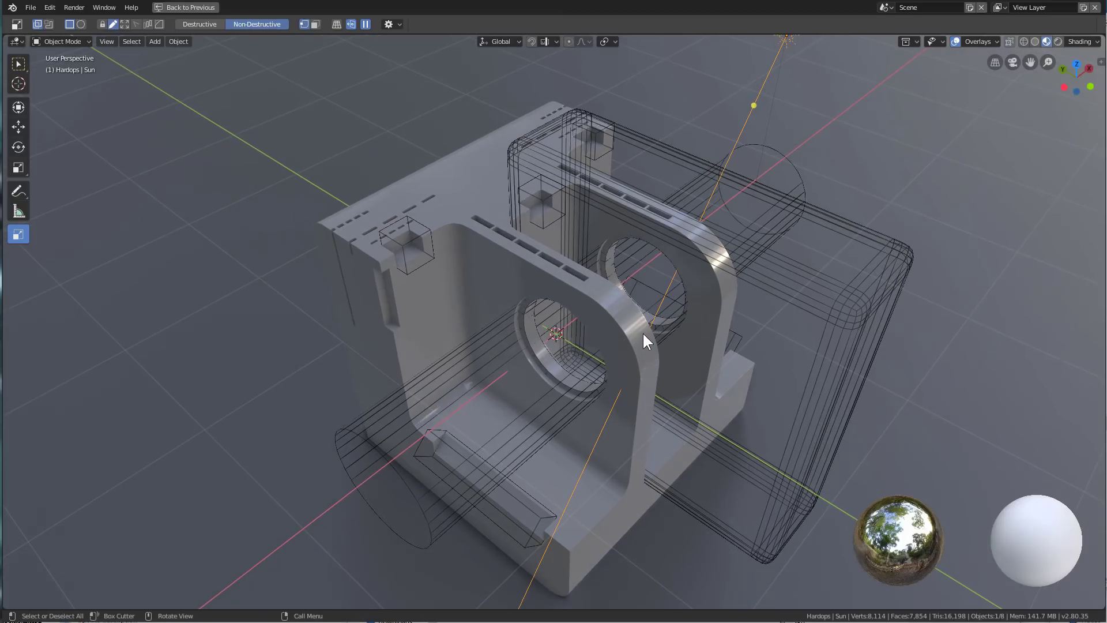
scroll(642, 331, "down", 2)
middle_click_drag(644, 330, 644, 330)
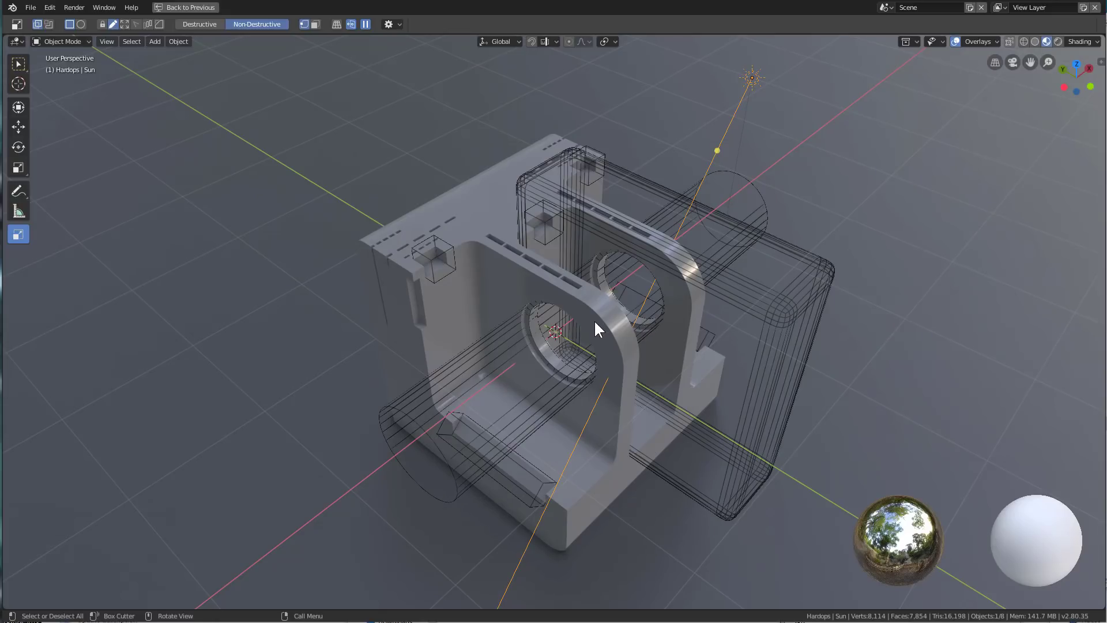
middle_click_drag(594, 322, 591, 316)
left_click(448, 315)
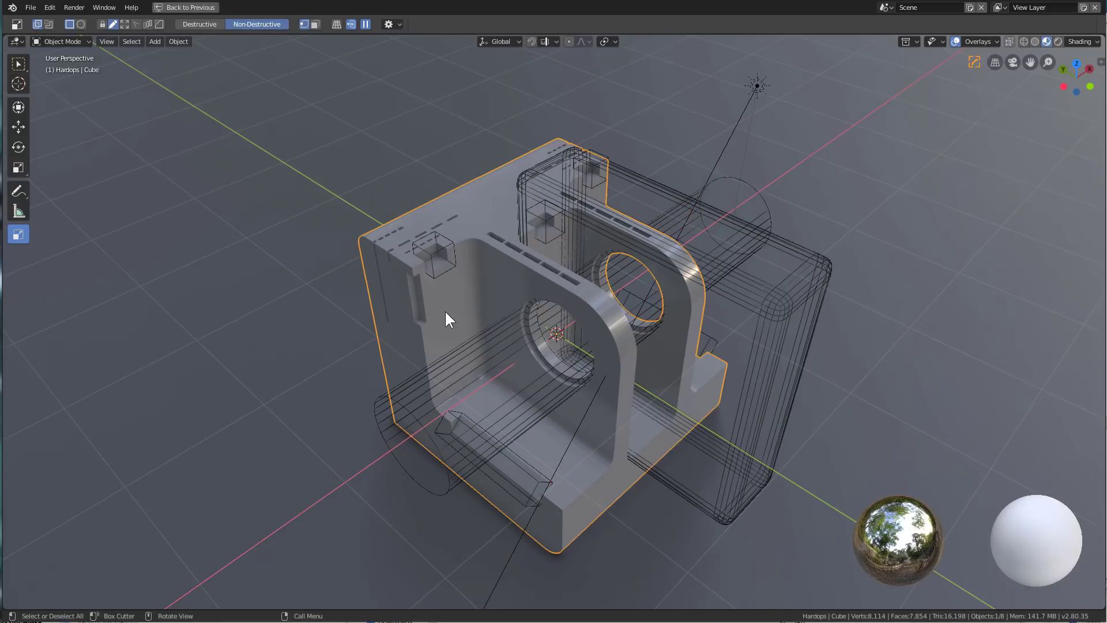
scroll(444, 309, "up", 5)
- Set the Cube's bevel Limit Method to Angle at 30° in the HOps Helper
scroll(419, 307, "up", 3)
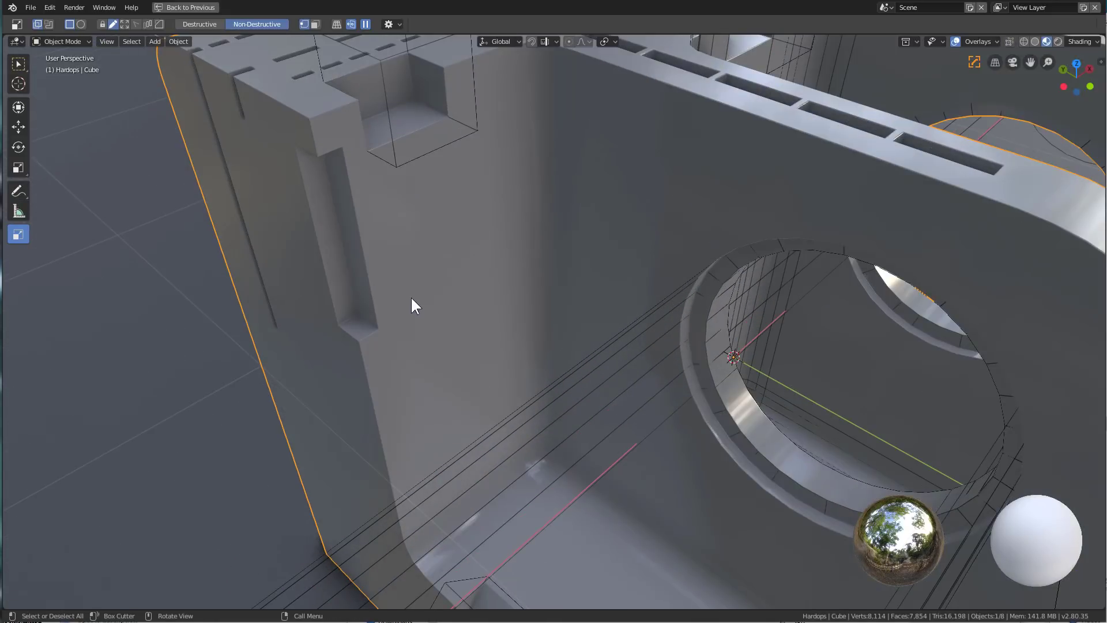
key("ctrl+grave")
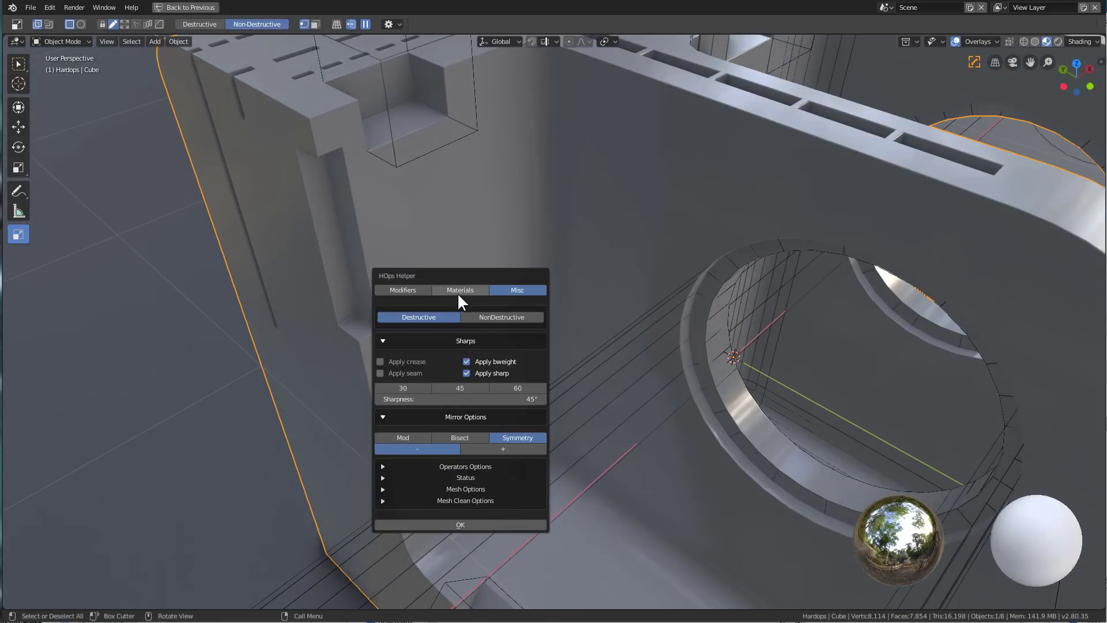
left_click(405, 293)
left_click_drag(455, 277, 673, 253)
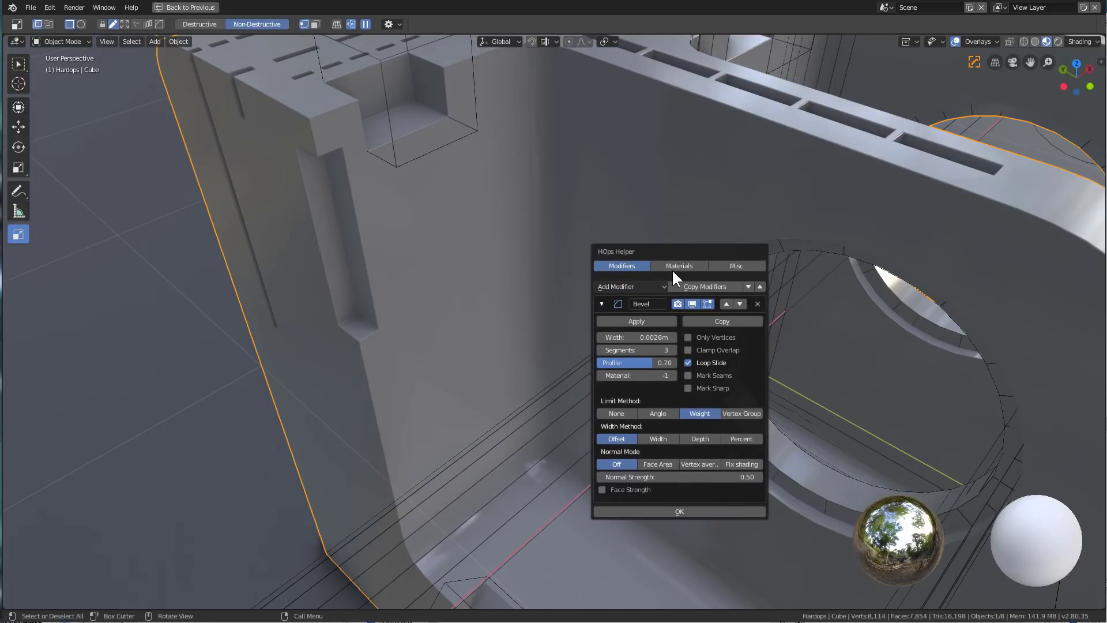
left_click(659, 413)
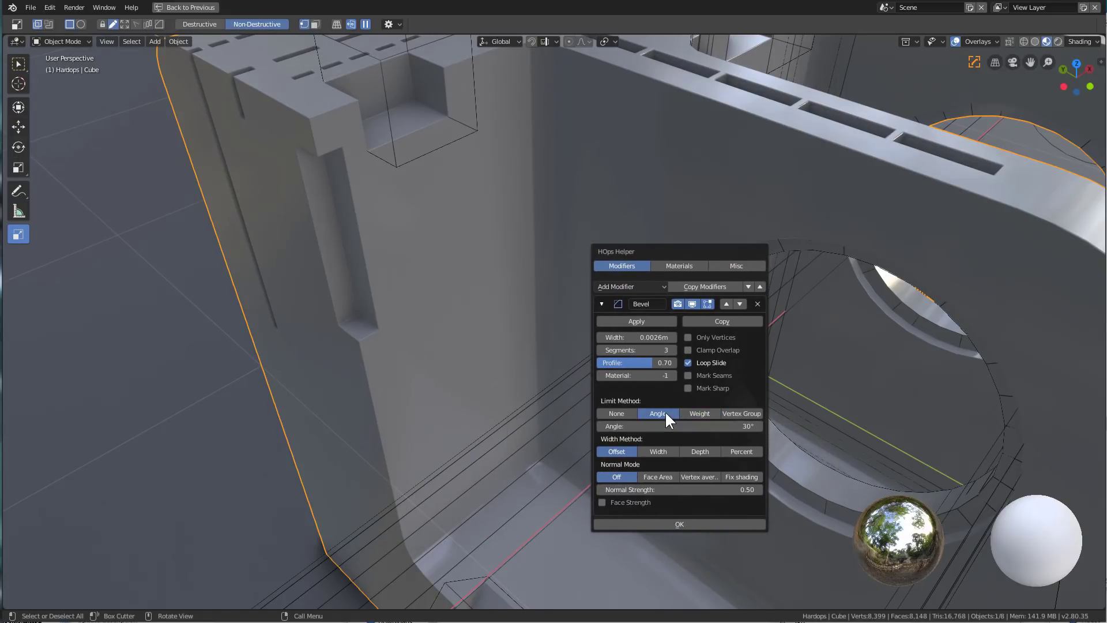
double_click(713, 428)
key("Return")
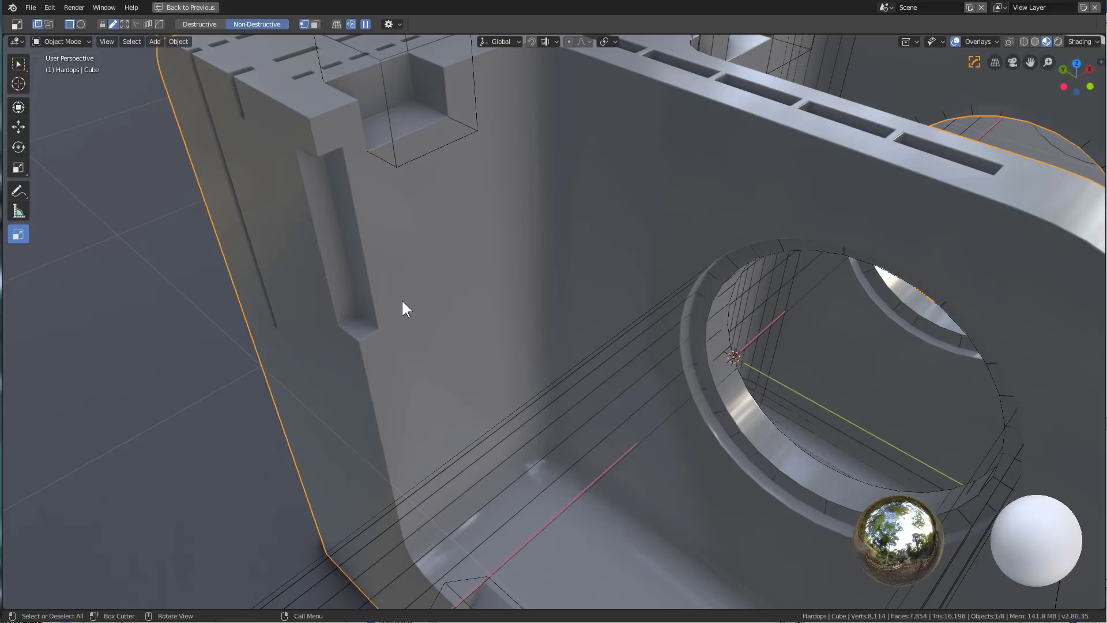
- Cut a small rectangular notch over the vertical slot's lower end
left_click_drag(402, 298, 344, 372)
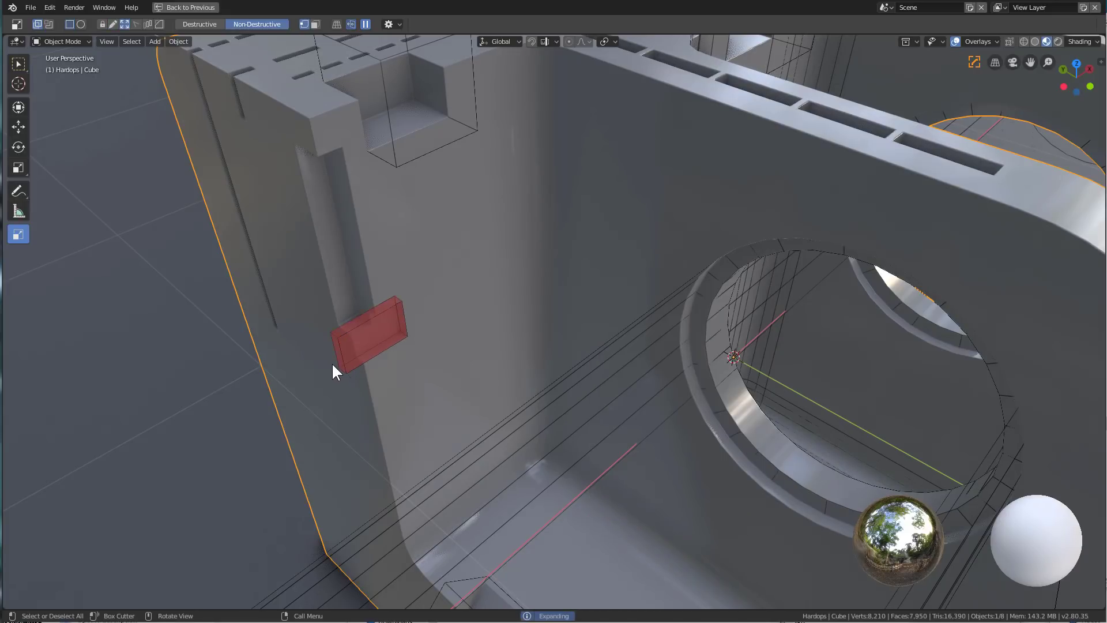
left_click_drag(438, 368, 442, 372)
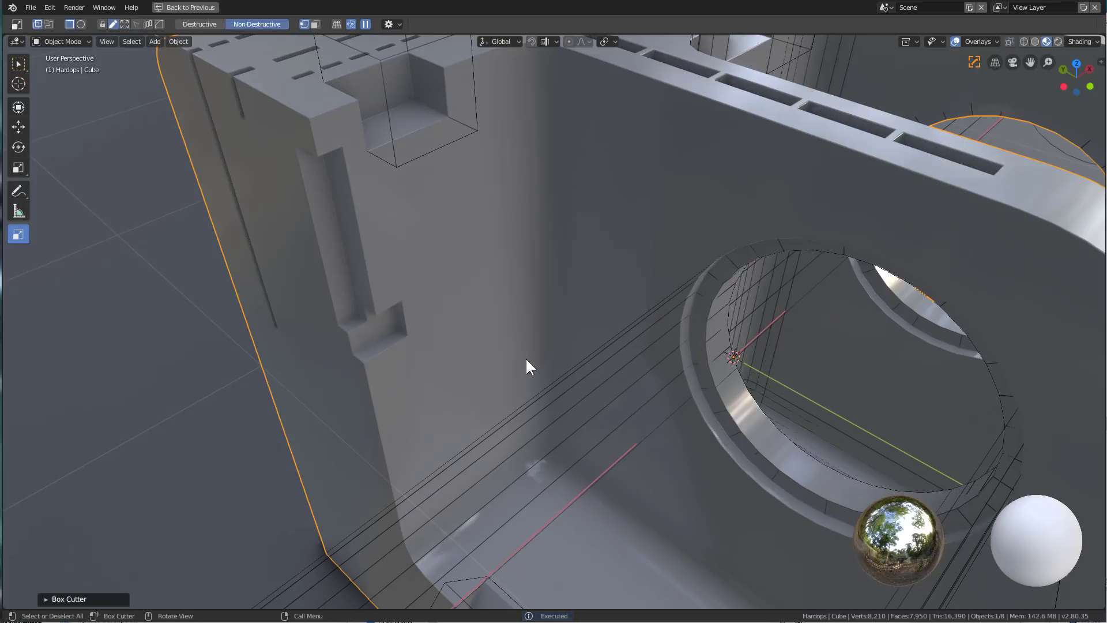
middle_click_drag(527, 365, 635, 361)
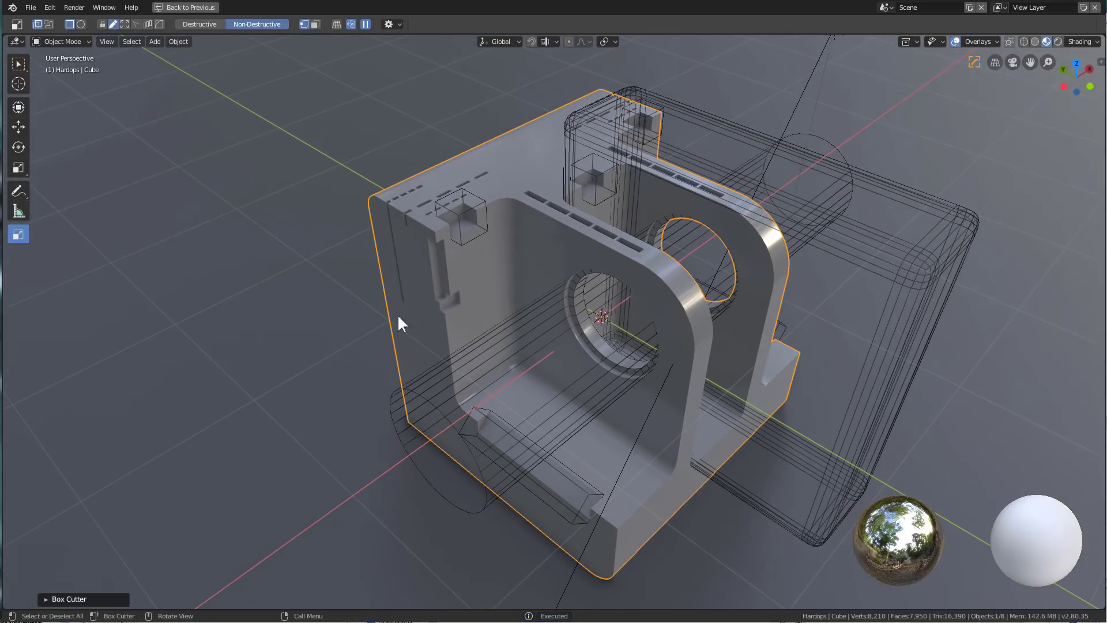
- Hide overlays from the Alt-V viewport menu to preview the finished part
middle_click_drag(479, 354, 483, 356)
key("alt+v")
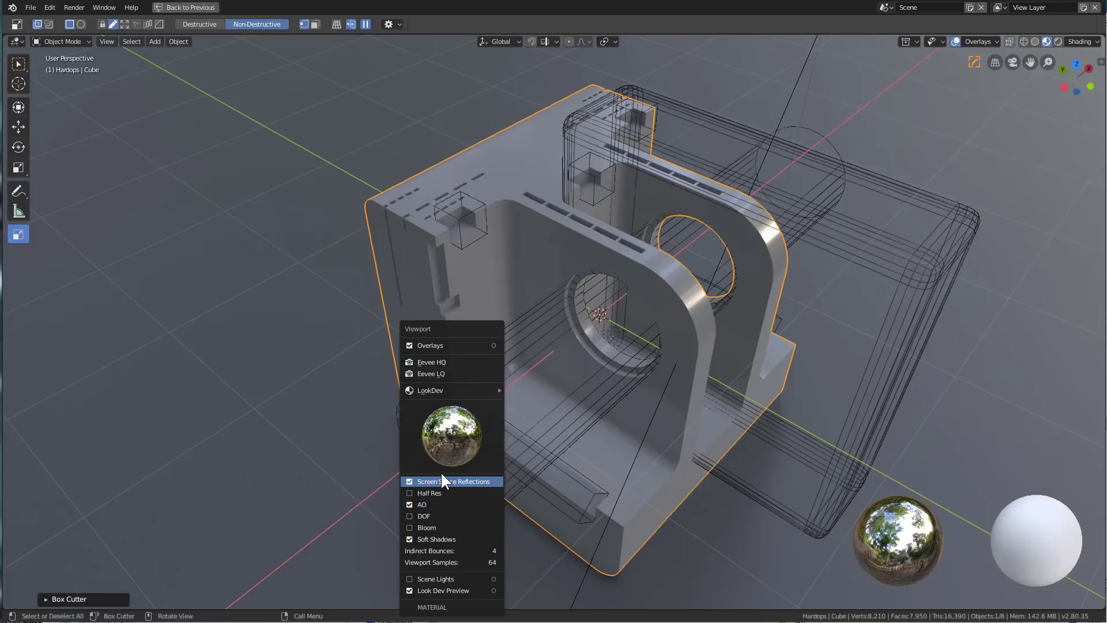
left_click(439, 346)
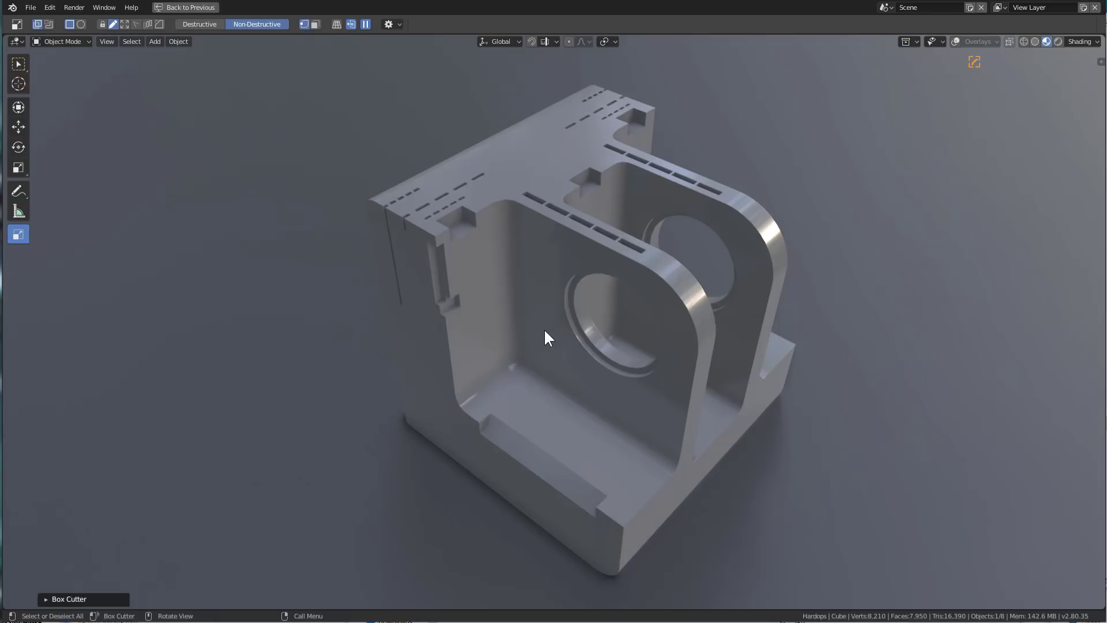
key("alt+v")
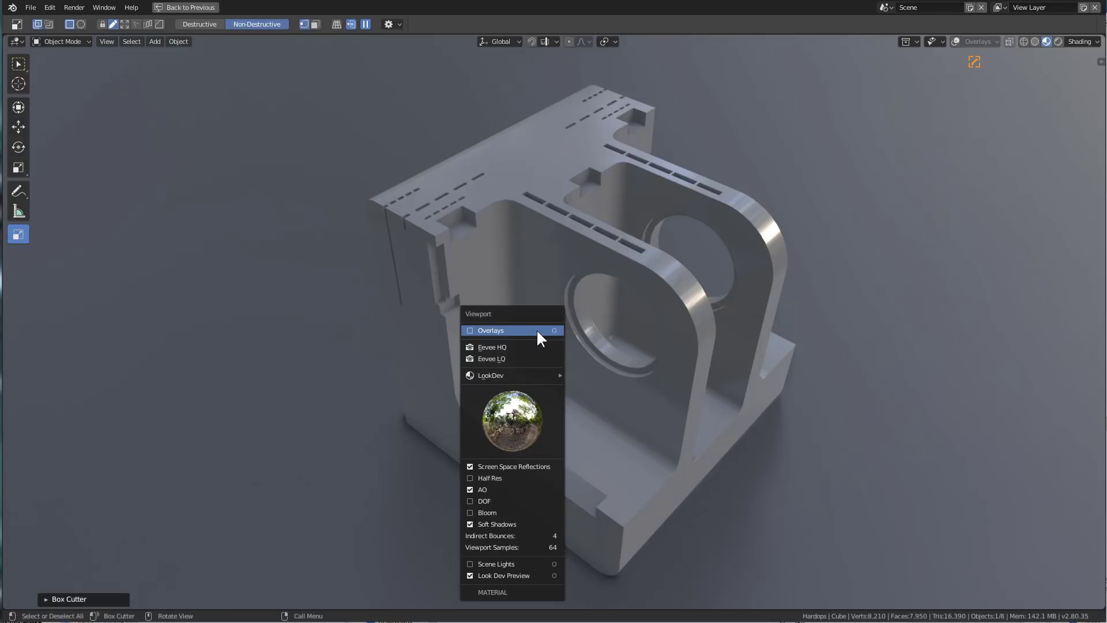
left_click(511, 346)
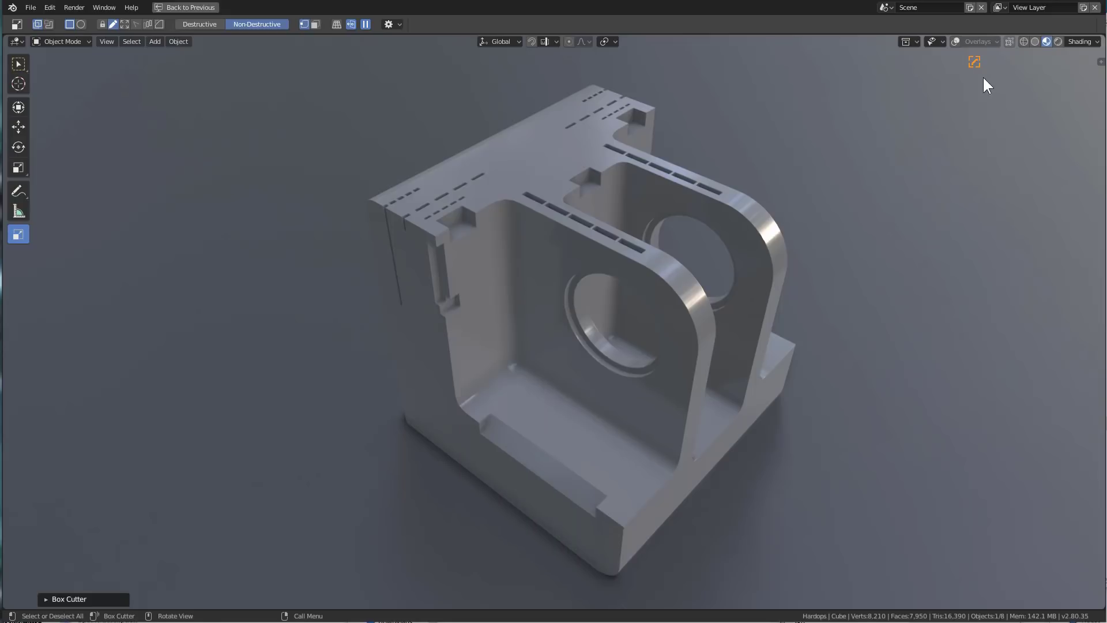
- Try Solid, Material Preview and Rendered shading, then return to Material Preview
left_click(1034, 41)
left_click(1046, 41)
left_click(1057, 42)
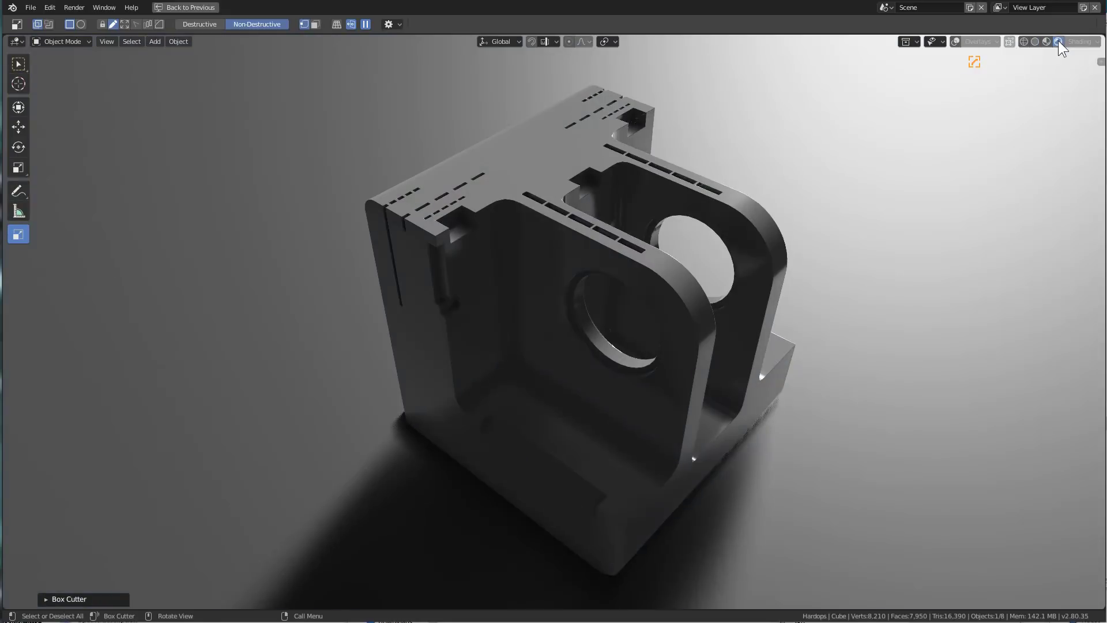
key("alt+v")
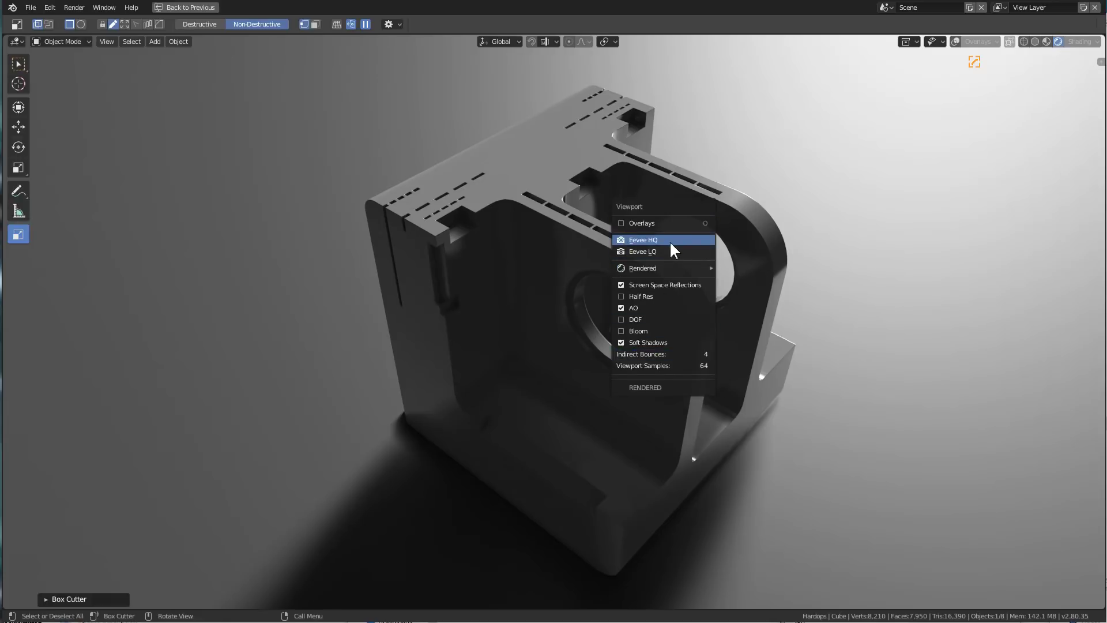
left_click(1047, 42)
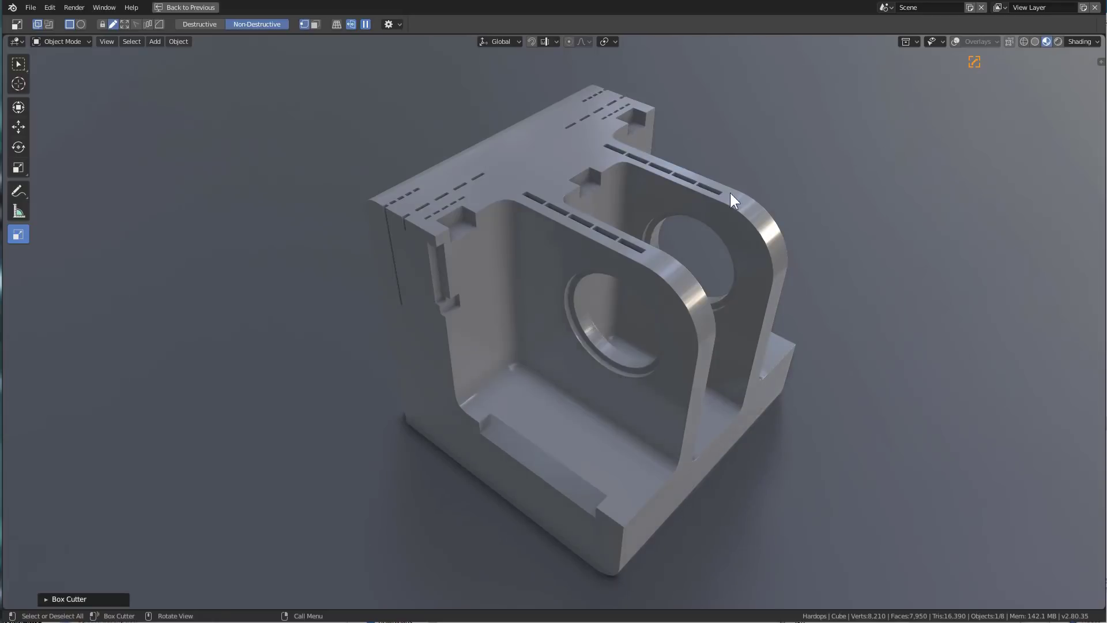
- Light the part with a darker HDRI from the LookDev environment thumbnails
key("alt+v")
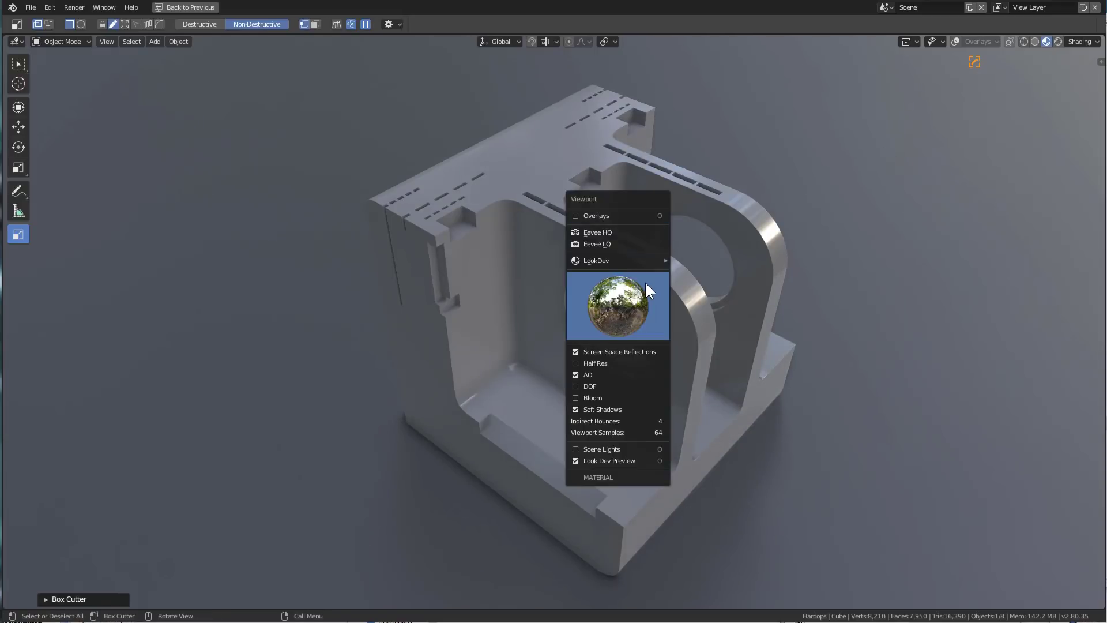
left_click(644, 283)
left_click(691, 347)
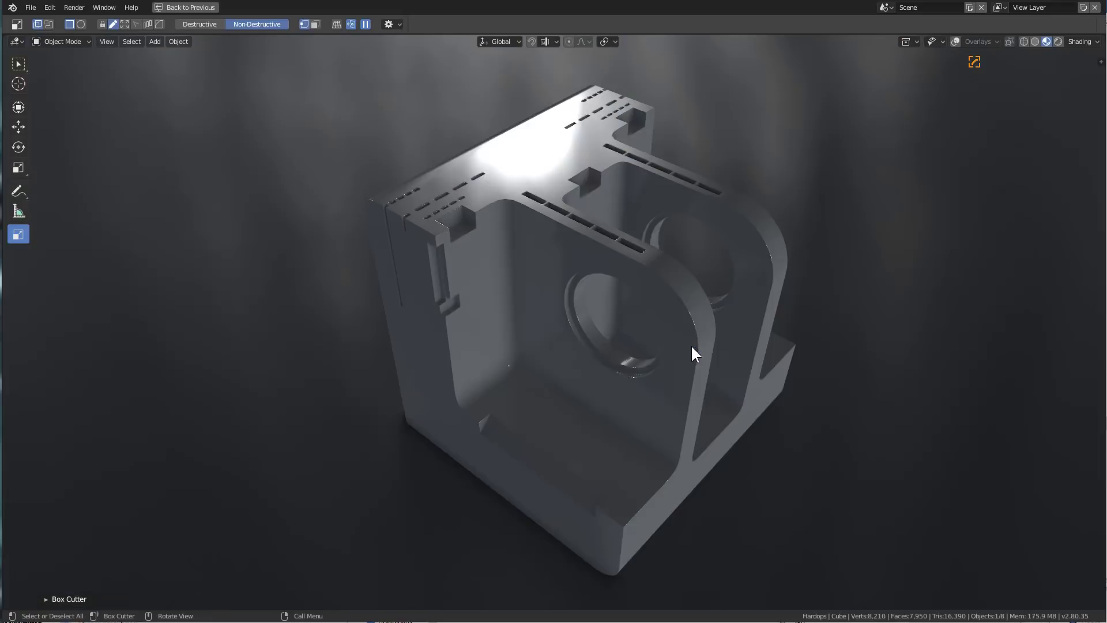
- Switch the viewport to Solid shading with Studio lighting
left_click(1034, 42)
key("alt+v")
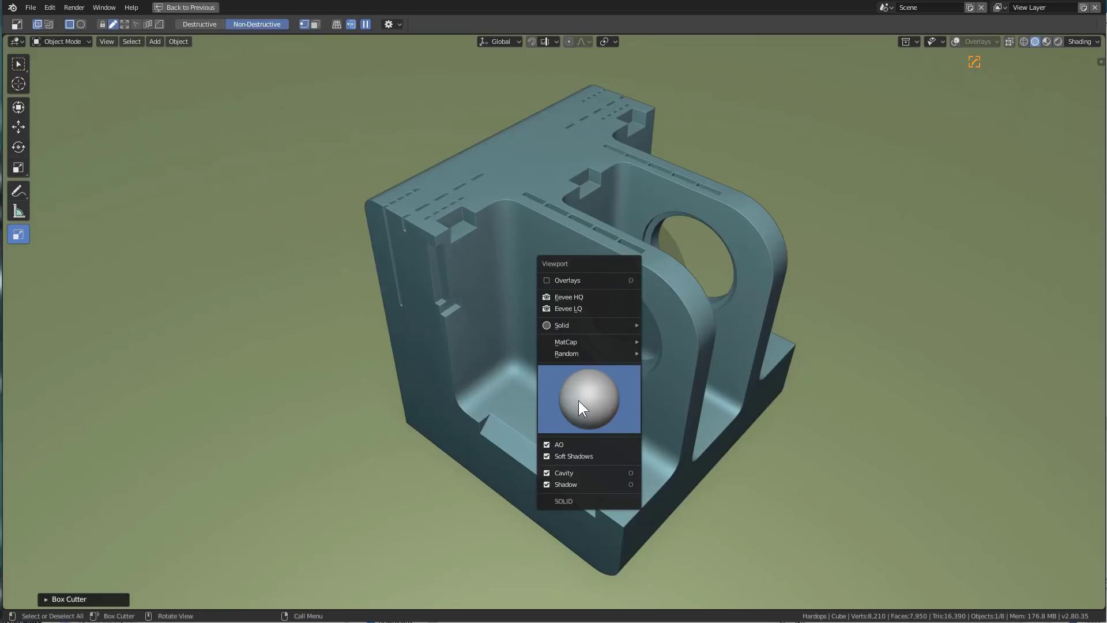
left_click(579, 403)
mouse_move(625, 342)
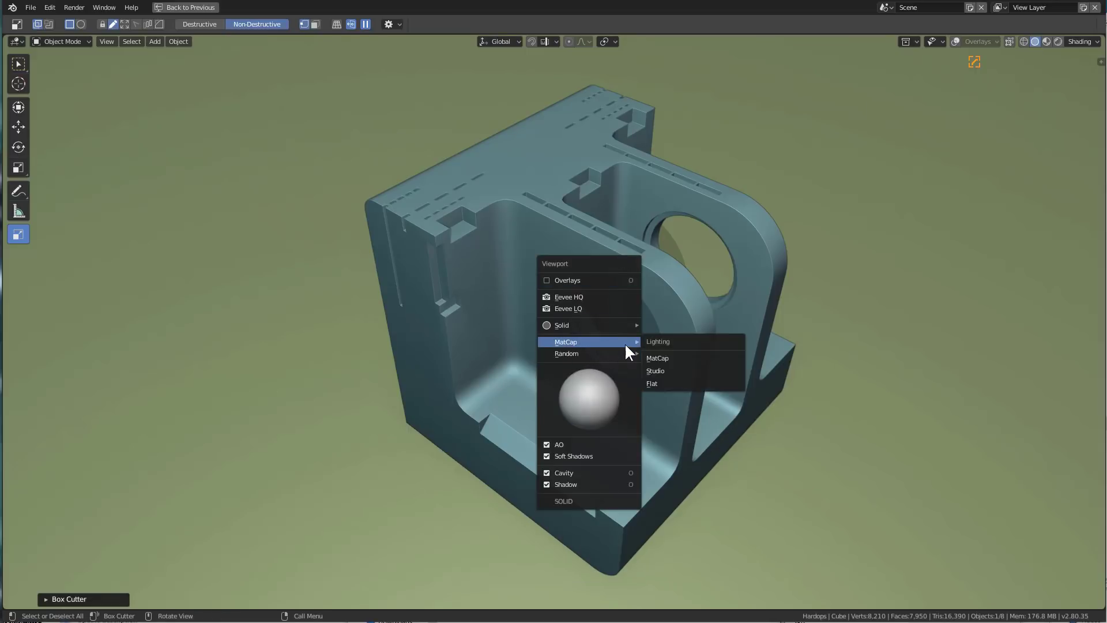
left_click(656, 372)
- Light the solid-shaded part with the warm studio light
key("alt+v")
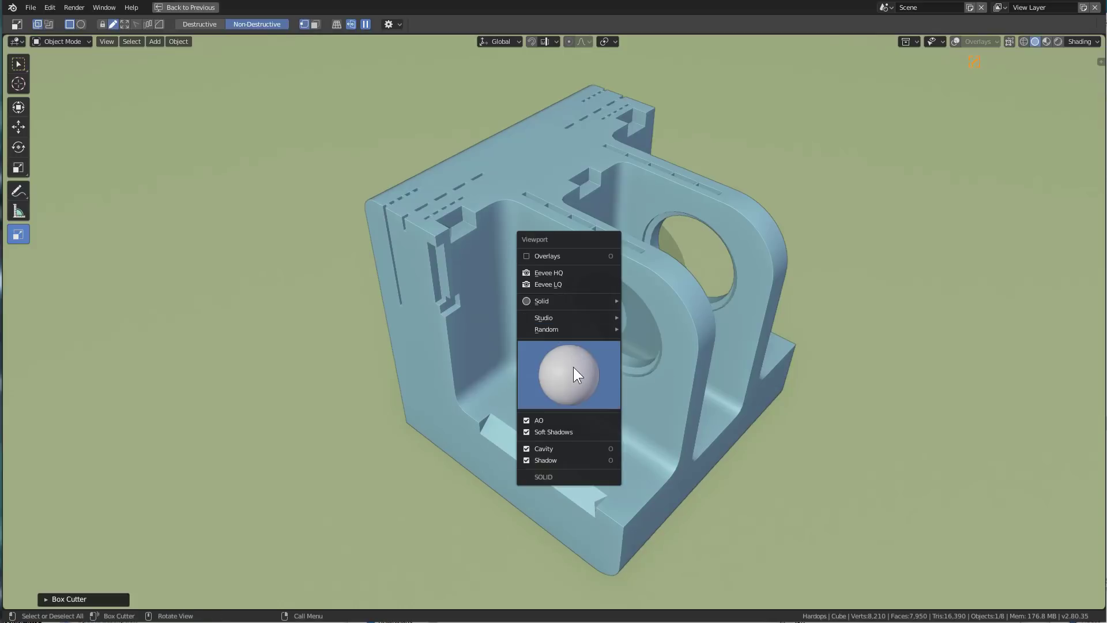
left_click(572, 368)
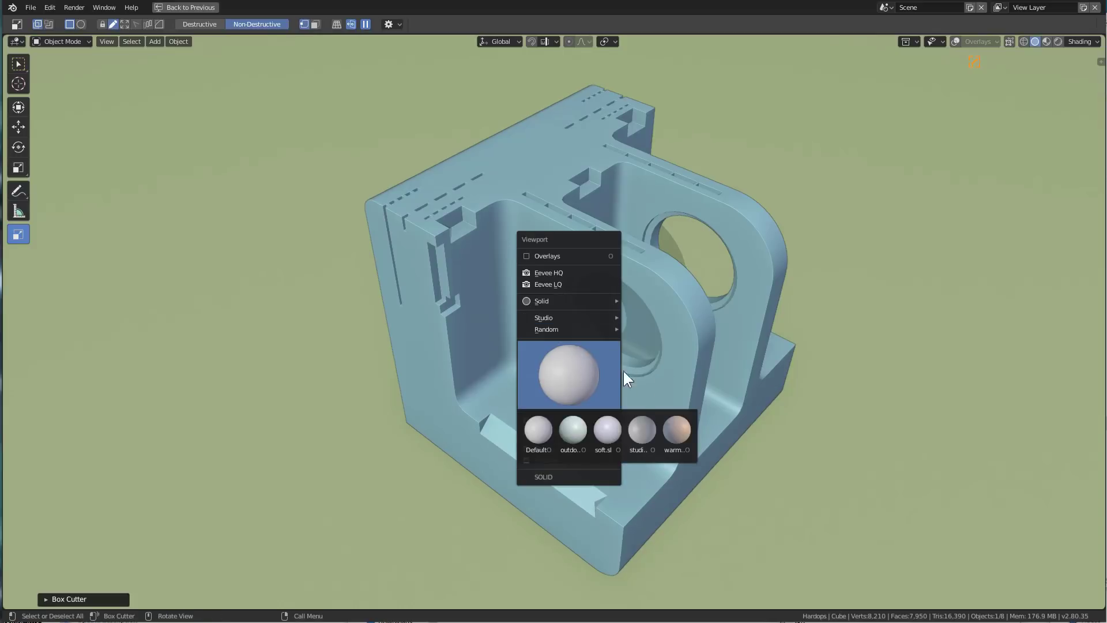
left_click(674, 431)
middle_click_drag(616, 323, 648, 326)
- Switch solid lighting back to MatCap and apply the striped matcap
key("alt+v")
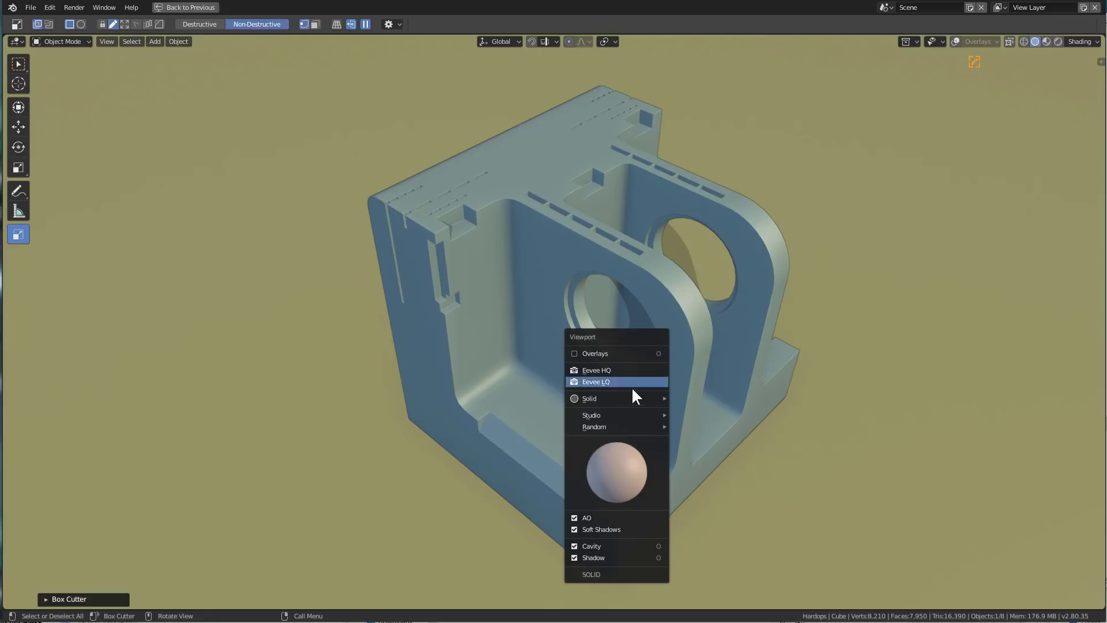
left_click(683, 428)
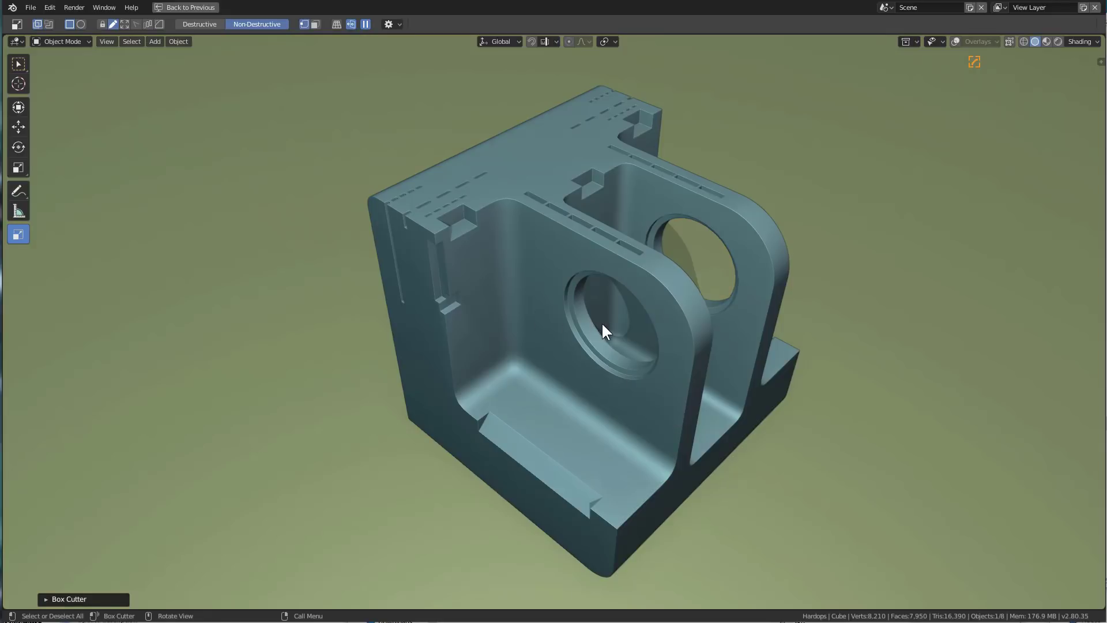
key("alt+v")
left_click(617, 385)
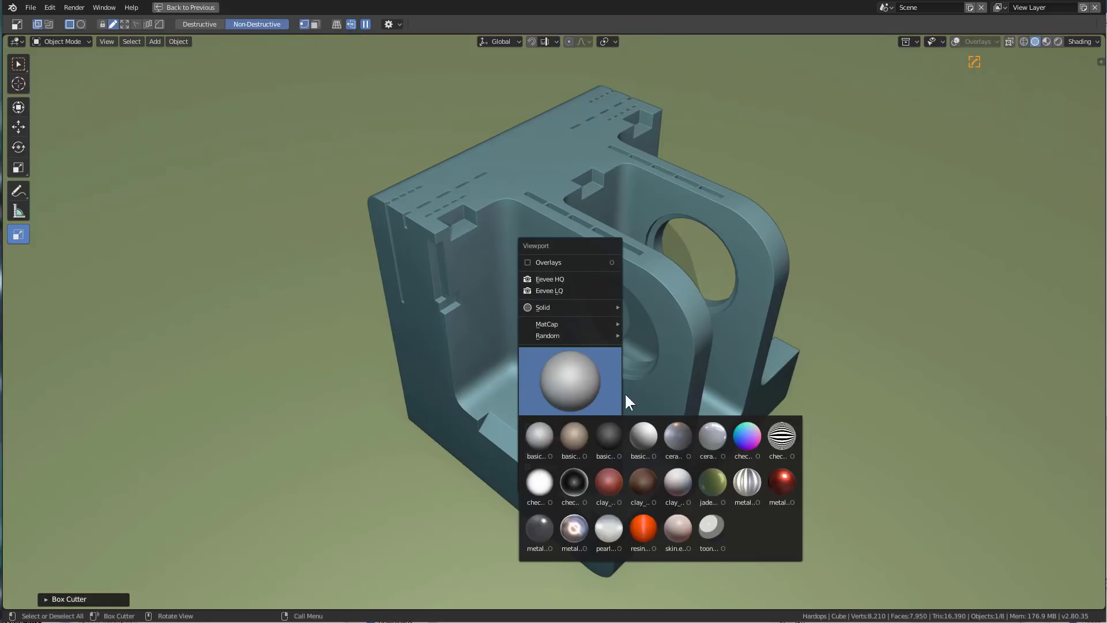
left_click(780, 438)
- Replace the striped matcap with the first basic matcap
key("alt+v")
left_click(622, 426)
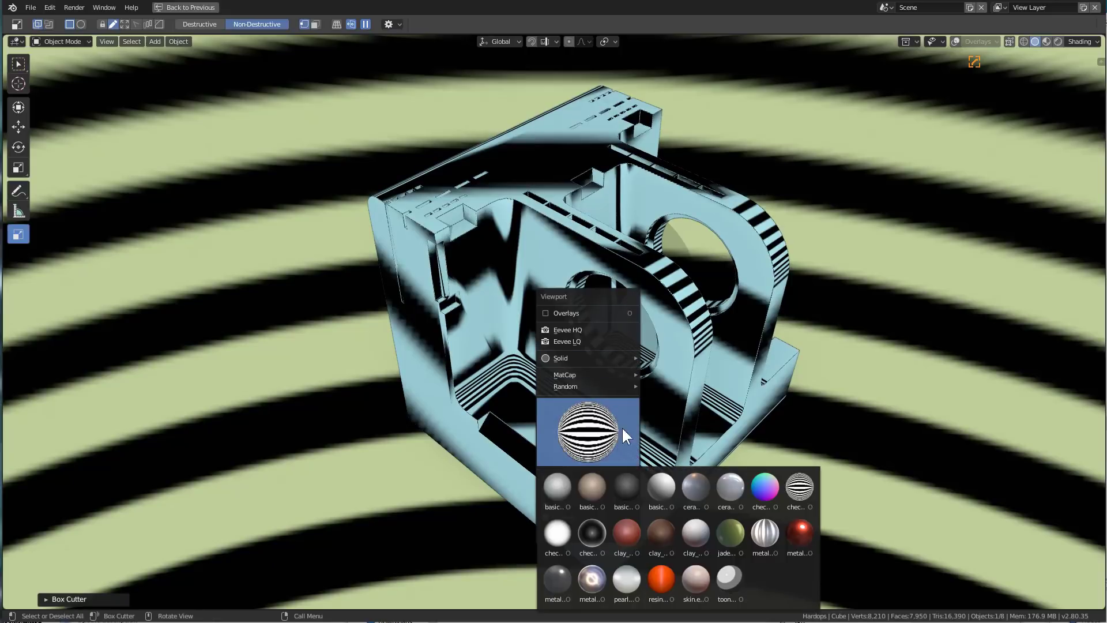
left_click(564, 487)
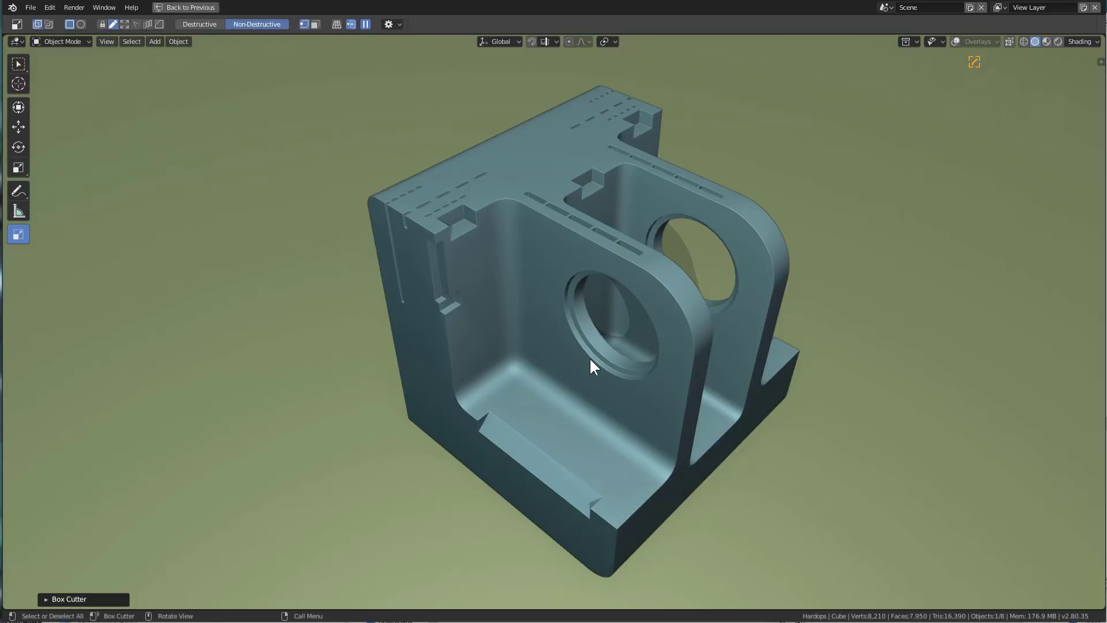
- Switch to Material Preview and toggle viewport overlays on, then off again
middle_click_drag(590, 357, 586, 353)
left_click(1046, 42)
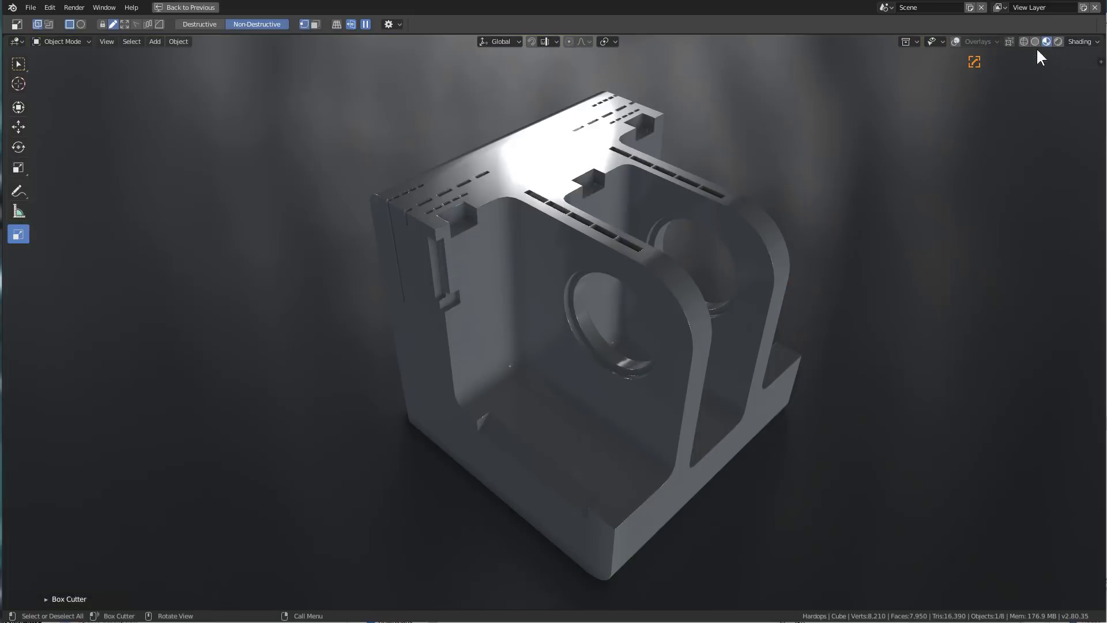
key("shift+v")
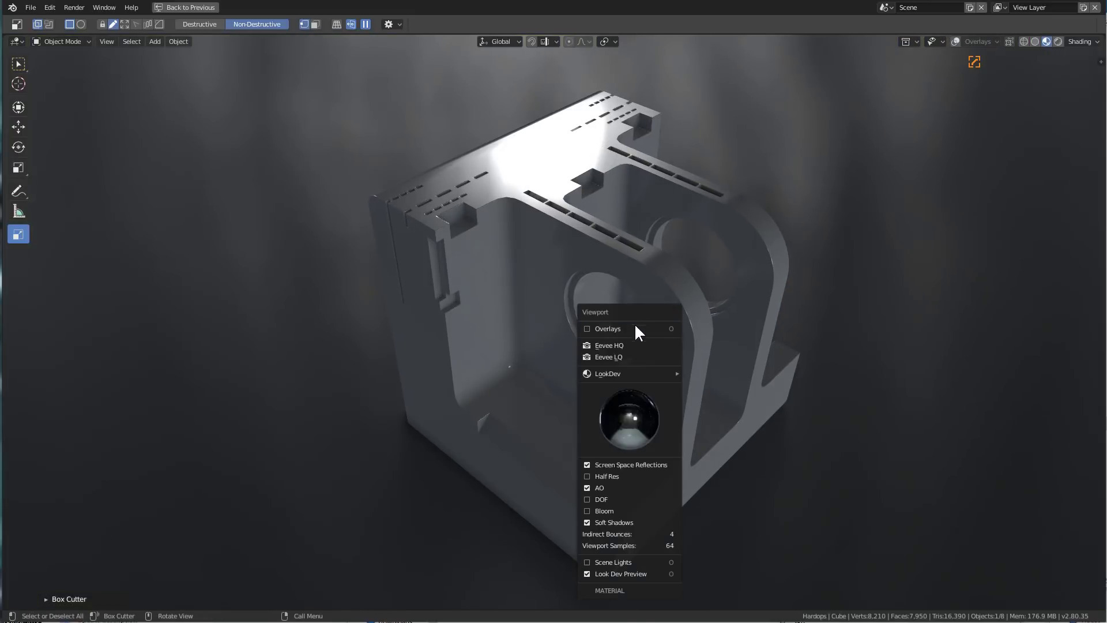
left_click(632, 328)
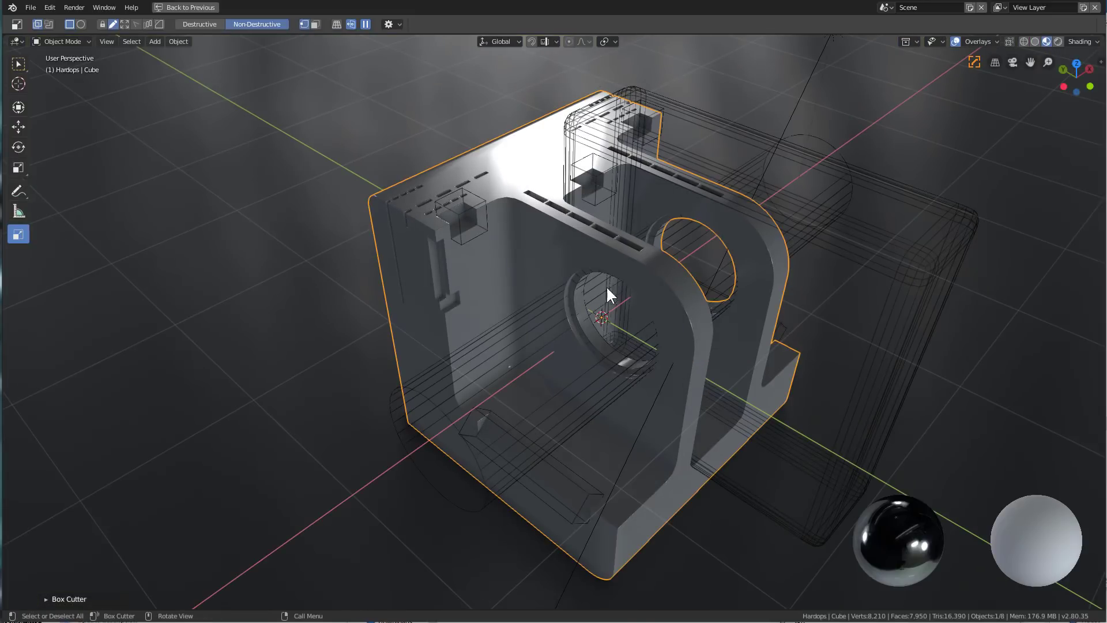
key("shift+v")
left_click(589, 292)
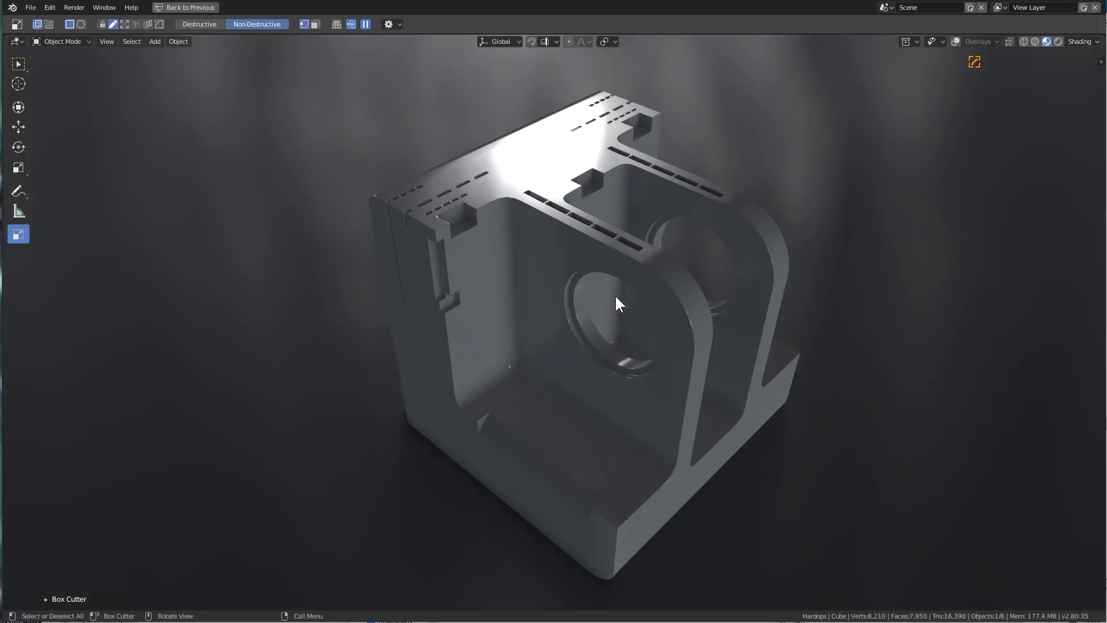
- Light the part with the night HDRI environment
mouse_move(624, 299)
middle_mouse_down()
mouse_move(716, 299)
mouse_move(620, 298)
mouse_move(630, 301)
middle_mouse_up()
key("shift+v")
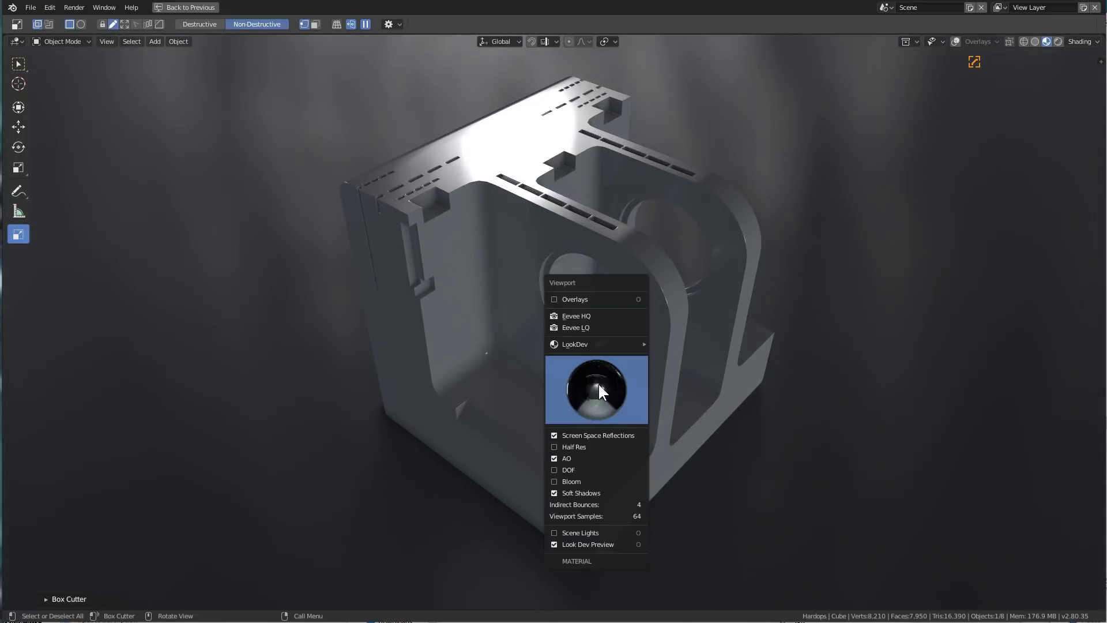
left_click(597, 382)
left_click(590, 437)
- Change the environment lighting to the neutral grey studio HDRI
key("shift+v")
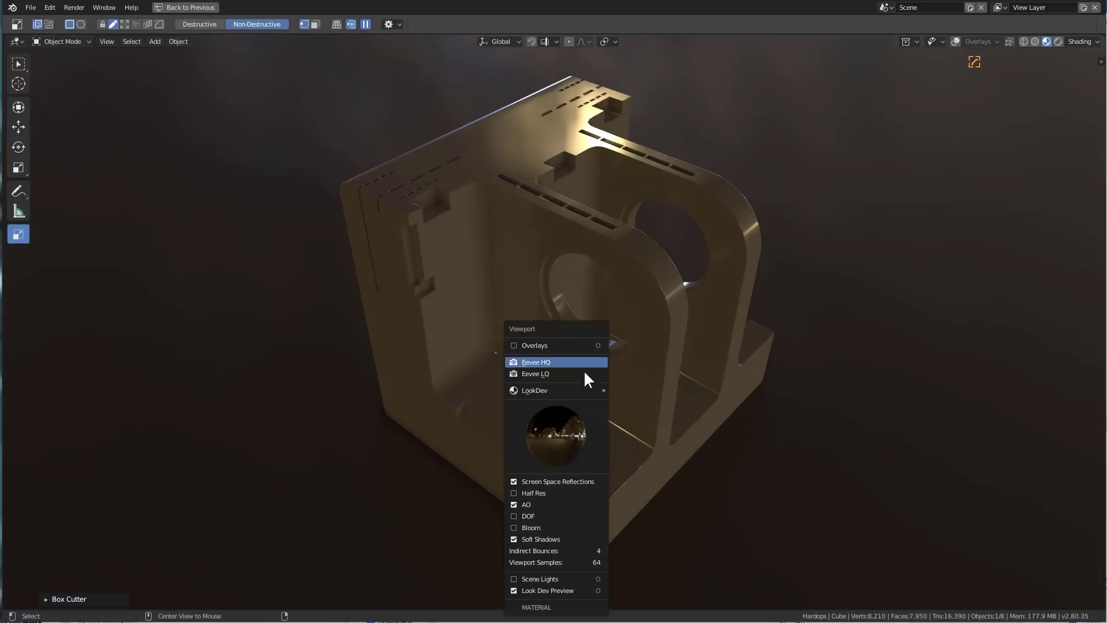
left_click(571, 438)
left_click(630, 486)
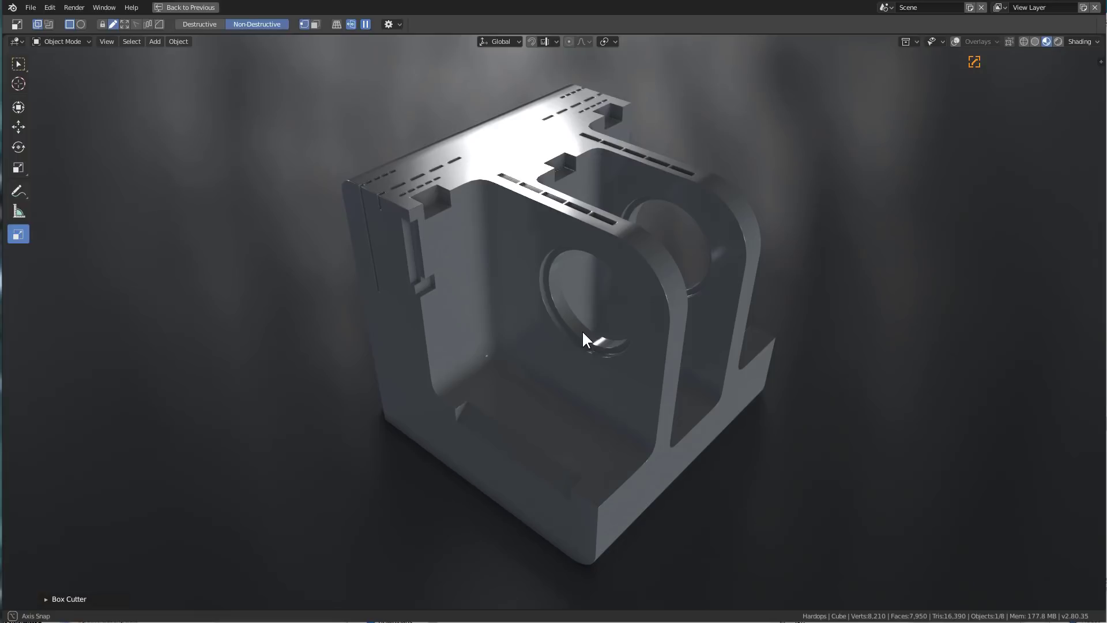
middle_click_drag(582, 331, 598, 319)
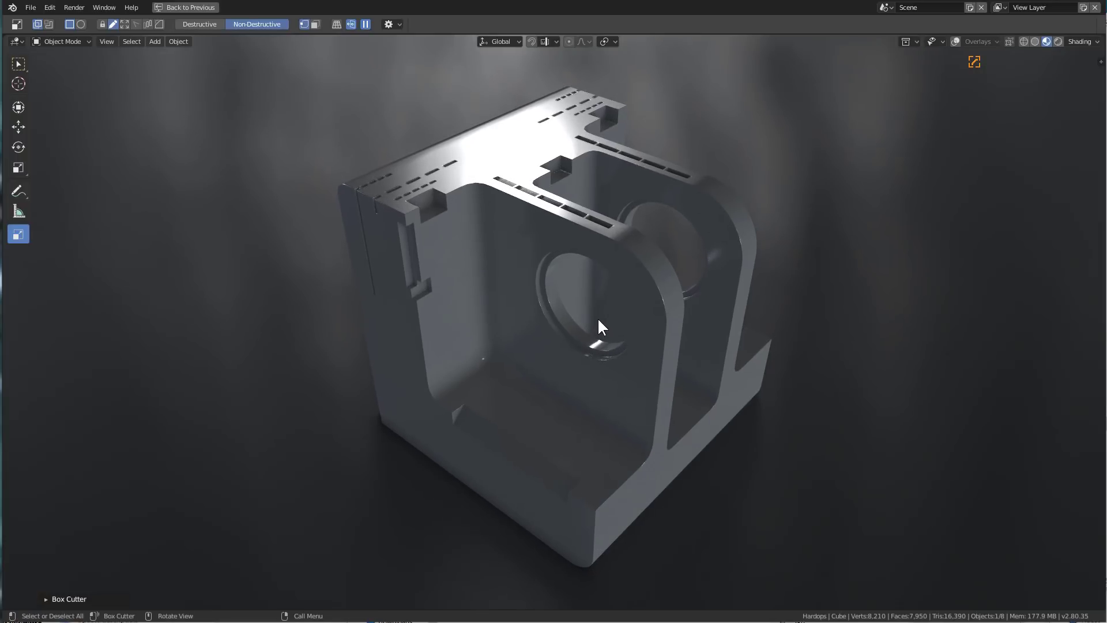